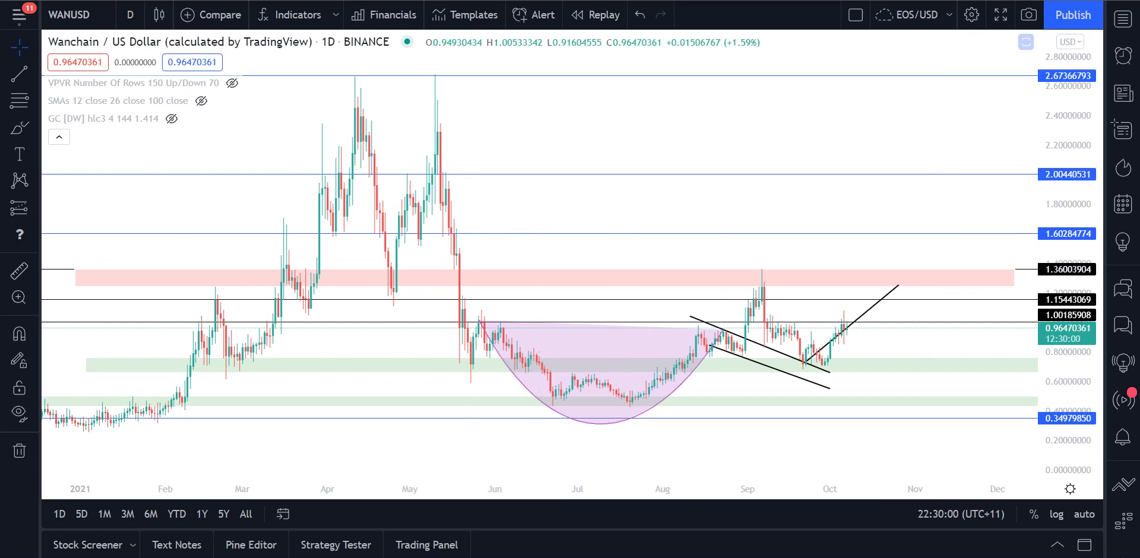
# Step: Switch the WANUSD chart to the 4-hour timeframe and frame the price action from mid-August to early October
pyautogui.write('4h')
pyautogui.press('Return')
pyautogui.scroll(2, 713, 179)
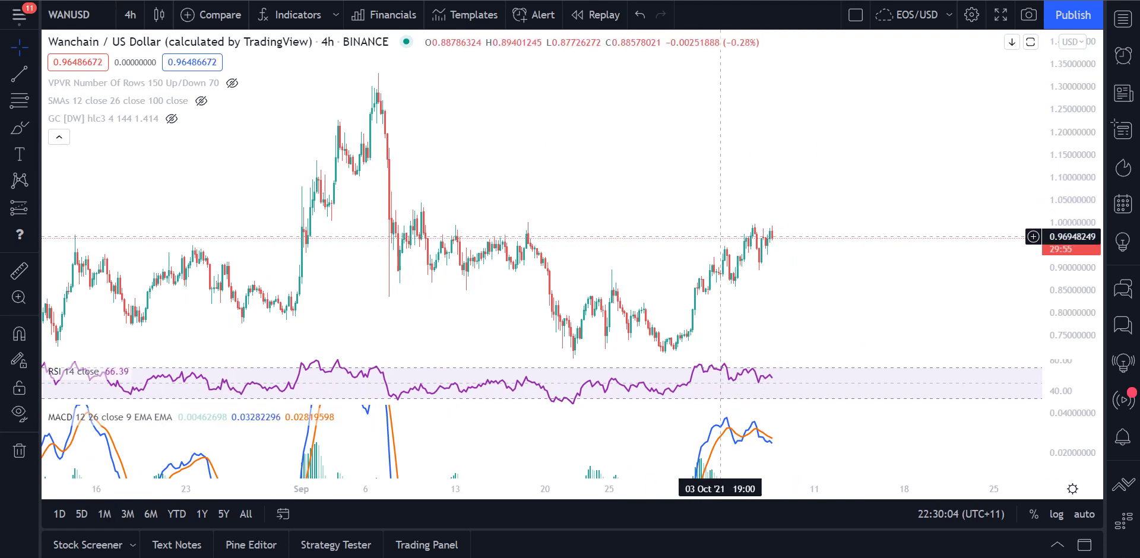
pyautogui.moveTo(474, 209); pyautogui.dragTo(392, 178)
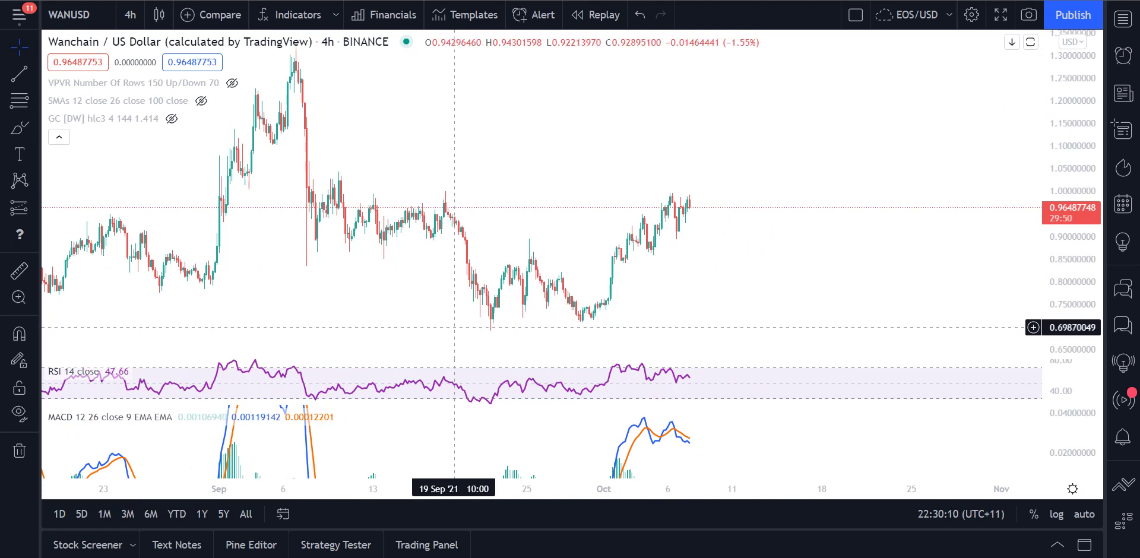
pyautogui.moveTo(202, 238); pyautogui.dragTo(244, 237)
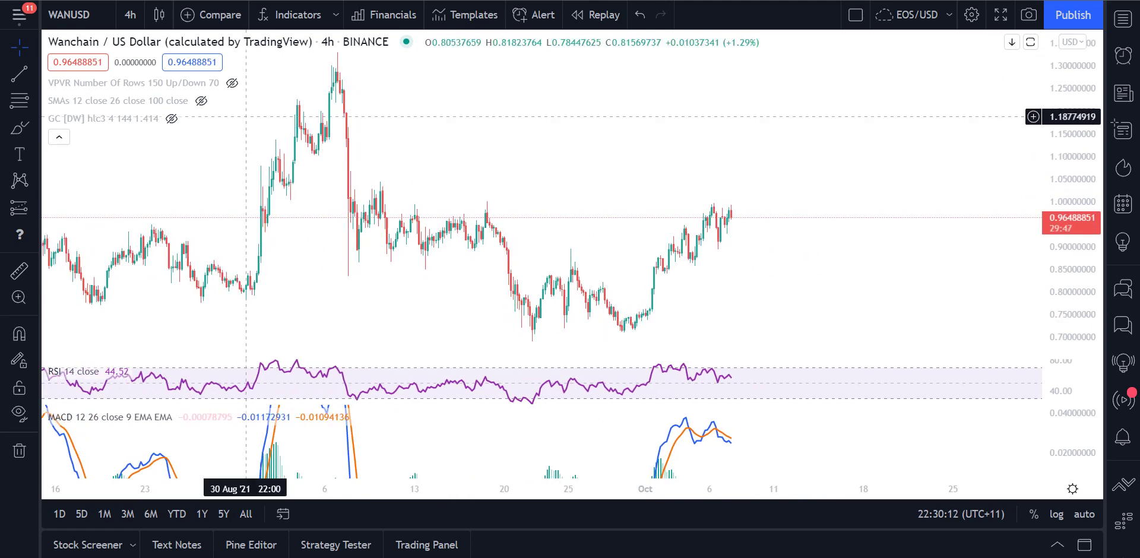
# Step: Mark the two late-September lows with brush arcs and place a horizontal ray at about 1.0023 from 11 September
pyautogui.click(19, 128)
pyautogui.moveTo(496, 317)
pyautogui.mouseDown()
pyautogui.moveTo(527, 345)
pyautogui.moveTo(554, 328)
pyautogui.moveTo(677, 315)
pyautogui.mouseUp()
pyautogui.click(34, 73)
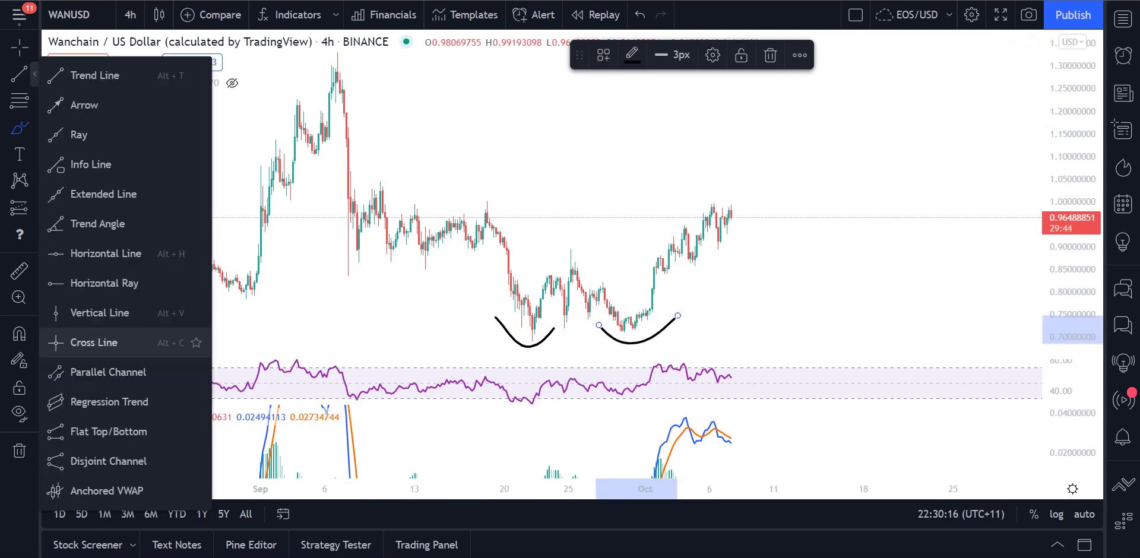
pyautogui.click(95, 284)
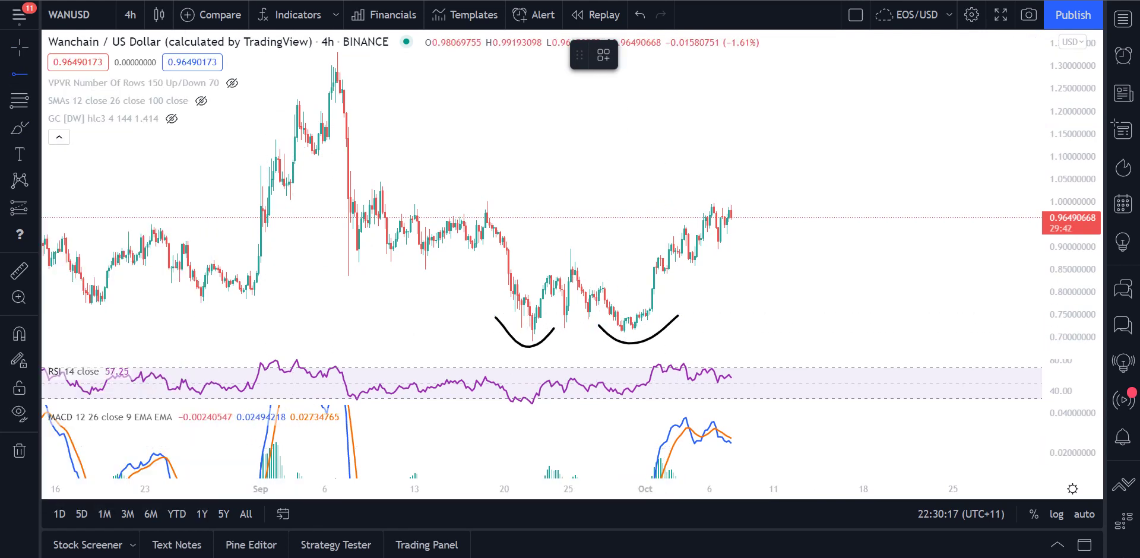
pyautogui.click(387, 200)
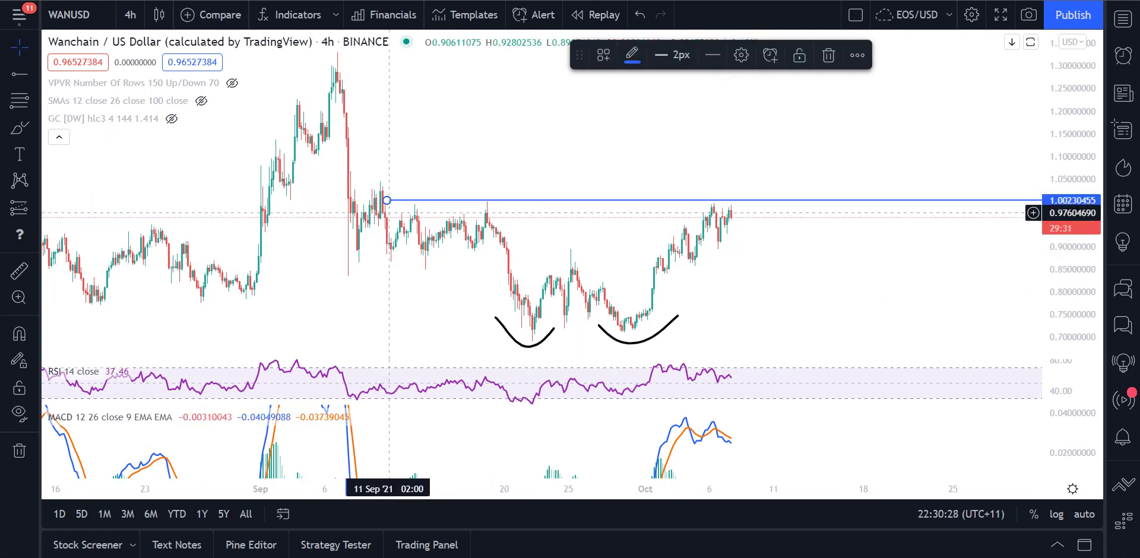
# Step: Brush possible price paths beyond the latest candle and circle the mid-September and early-October price zones near the ray
pyautogui.hotkey('alt', 'shift', 'b')
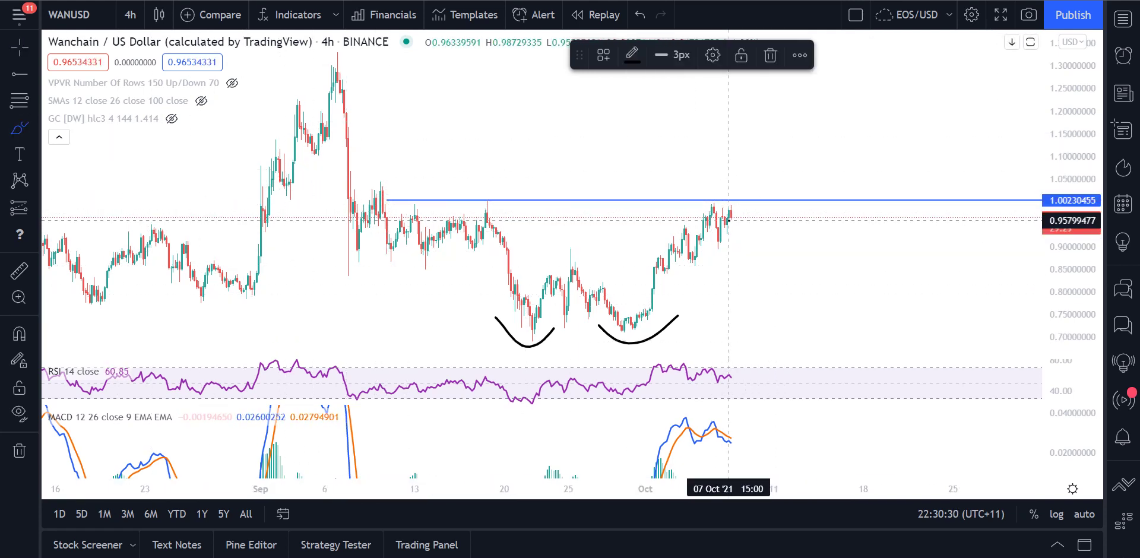
pyautogui.moveTo(732, 218)
pyautogui.mouseDown()
pyautogui.moveTo(760, 181)
pyautogui.moveTo(791, 204)
pyautogui.mouseUp()
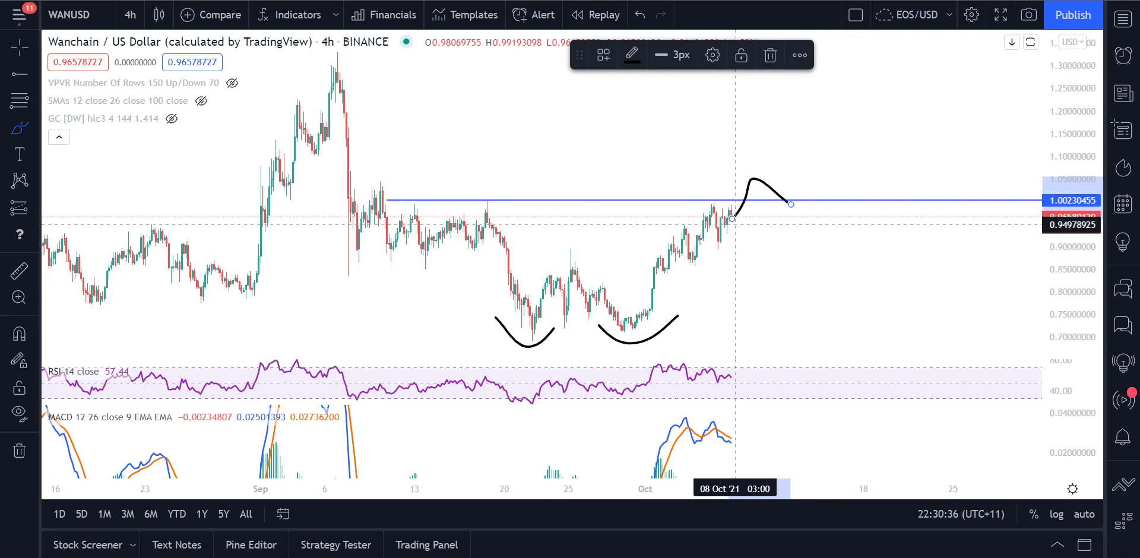
pyautogui.moveTo(737, 221)
pyautogui.mouseDown()
pyautogui.moveTo(801, 225)
pyautogui.moveTo(818, 249)
pyautogui.mouseUp()
pyautogui.moveTo(397, 193)
pyautogui.mouseDown()
pyautogui.moveTo(371, 224)
pyautogui.moveTo(437, 178)
pyautogui.mouseUp()
pyautogui.moveTo(747, 180)
pyautogui.mouseDown()
pyautogui.moveTo(665, 228)
pyautogui.moveTo(740, 217)
pyautogui.moveTo(783, 247)
pyautogui.moveTo(820, 319)
pyautogui.moveTo(838, 291)
pyautogui.mouseUp()
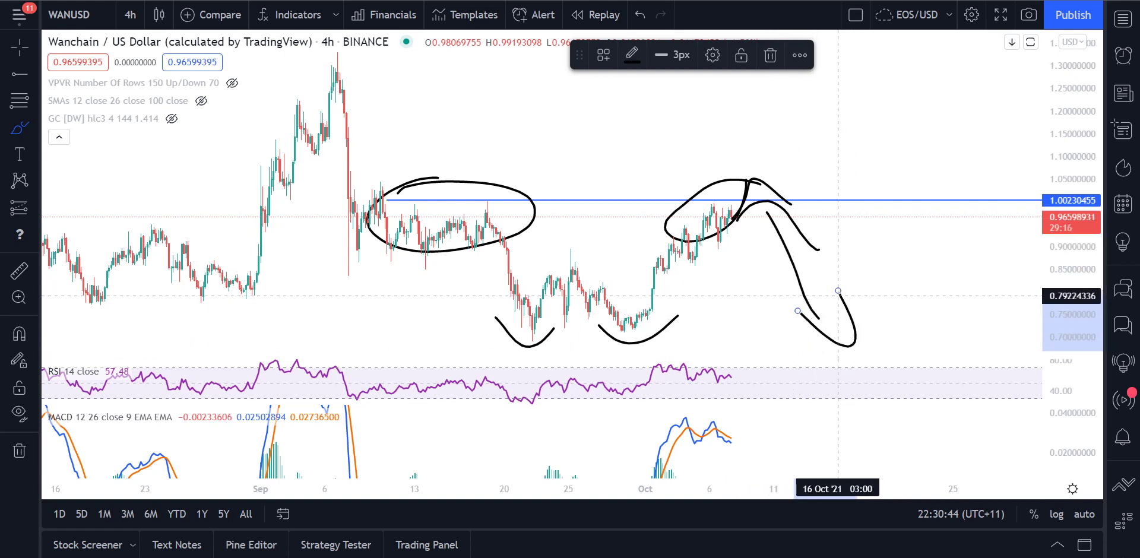
# Step: Undo all the brush drawings and the horizontal ray on the price chart
pyautogui.hotkey('ctrl', 'z')
pyautogui.hotkey('ctrl', 'z')
pyautogui.hotkey('ctrl', 'z')
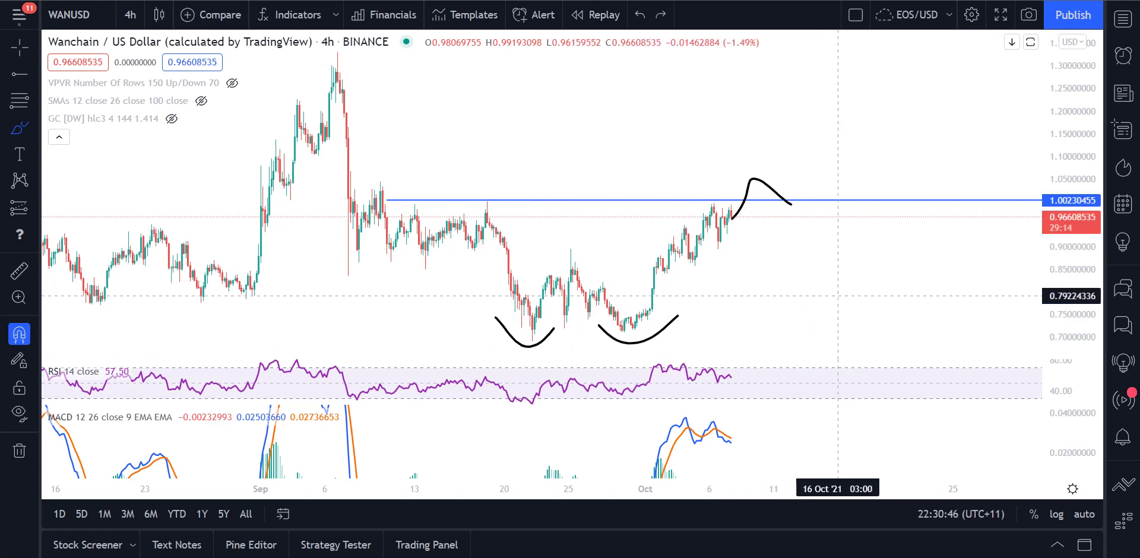
pyautogui.hotkey('ctrl', 'z')
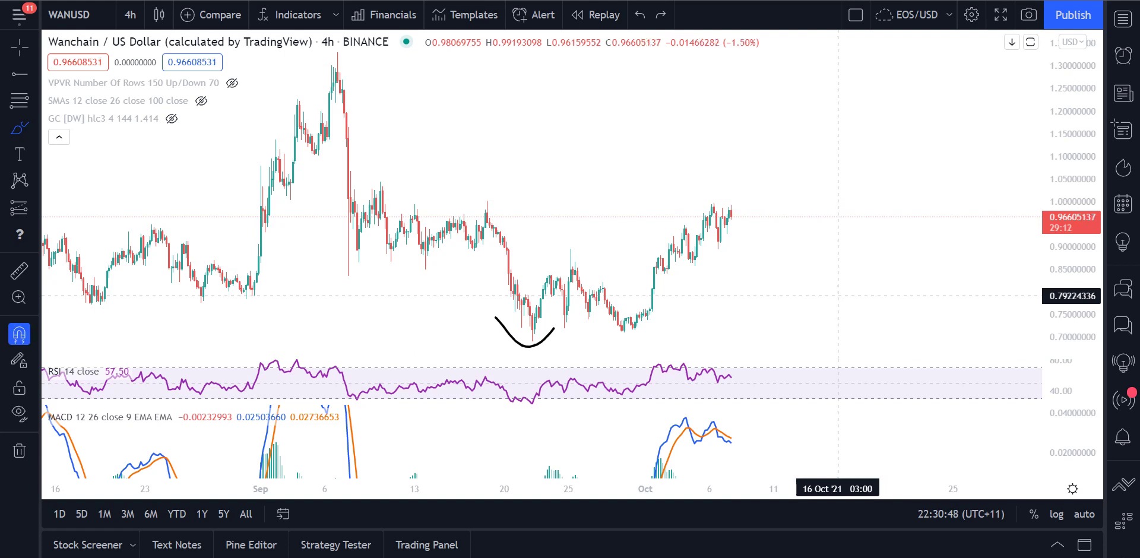
pyautogui.hotkey('ctrl', 'z')
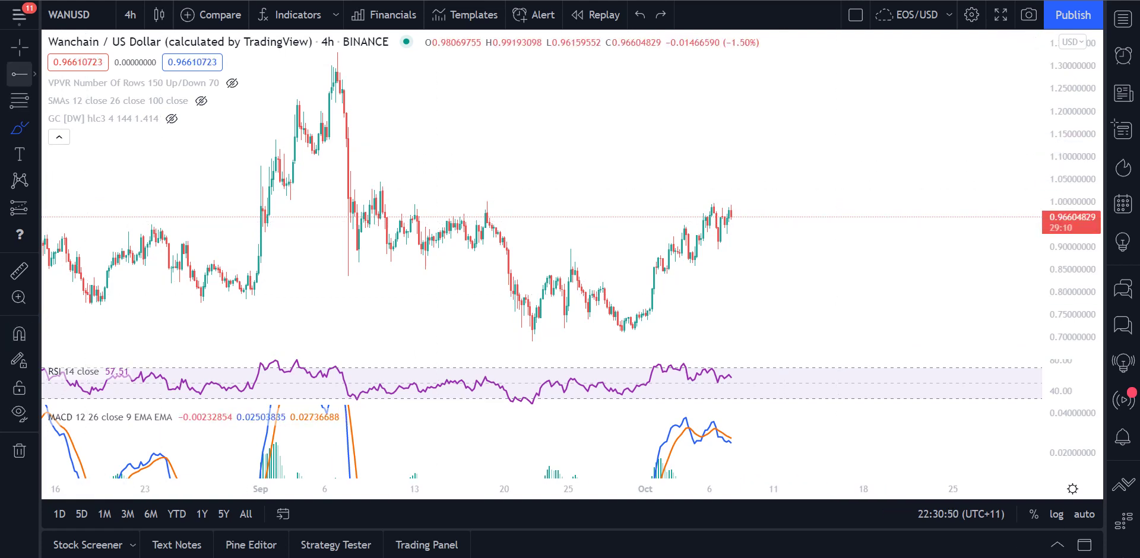
# Step: Place a horizontal ray at the 10 September high and move it down to about 1.0039
pyautogui.click(20, 74)
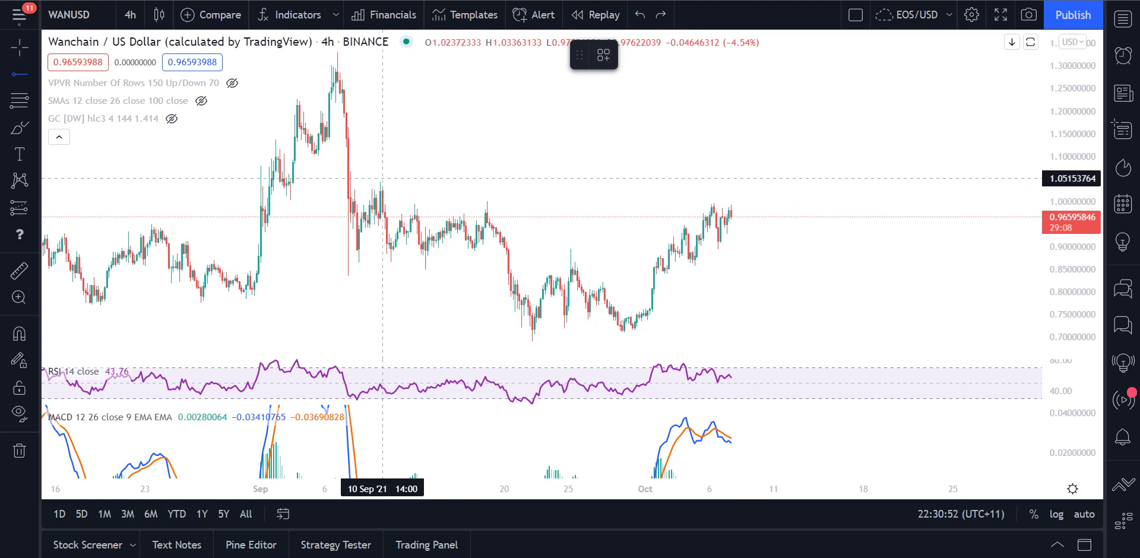
pyautogui.click(380, 183)
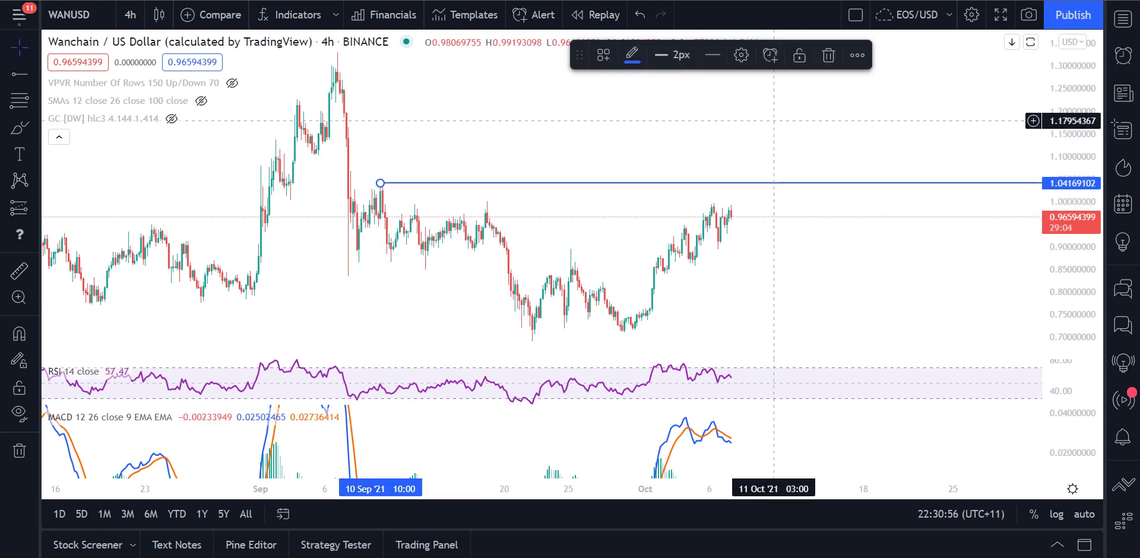
pyautogui.press('Escape')
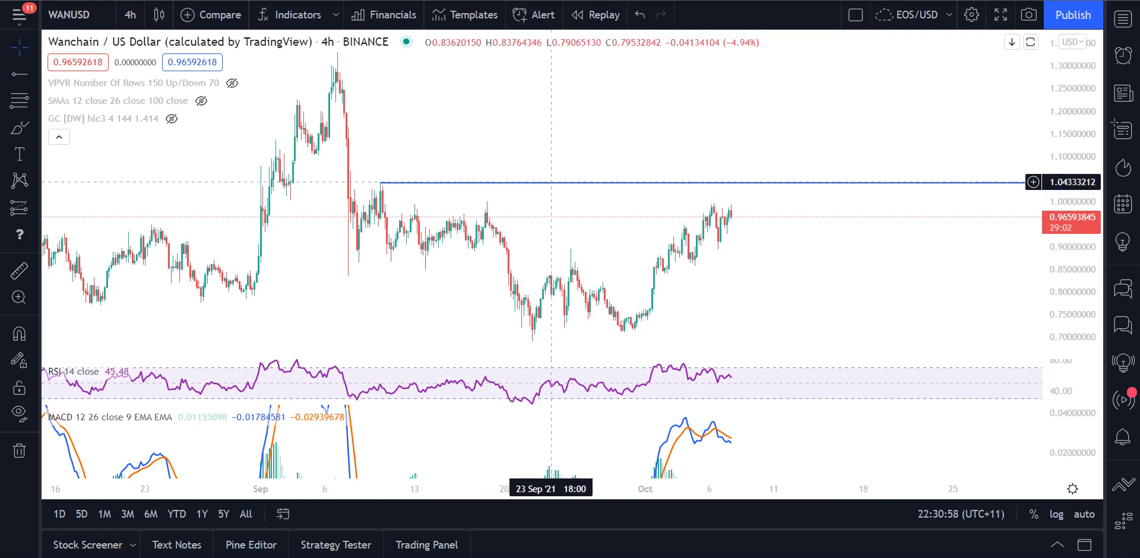
pyautogui.moveTo(551, 182); pyautogui.dragTo(573, 205)
pyautogui.click(559, 186)
# Step: Brush a breakout, retest and rally path above the ray, brush an arc over the mid-September decline, and undo both
pyautogui.click(20, 127)
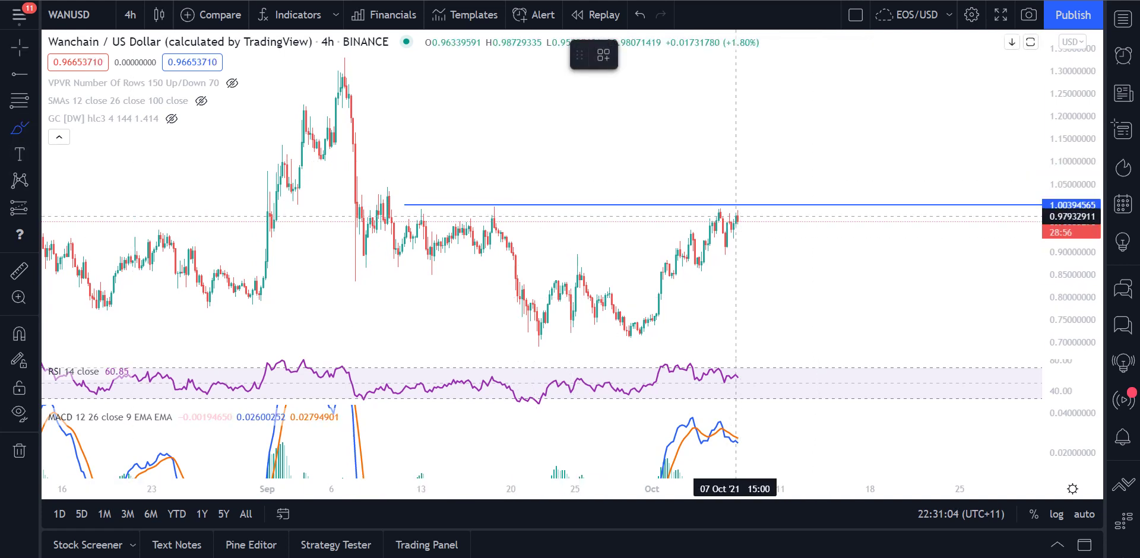
pyautogui.moveTo(737, 217)
pyautogui.mouseDown()
pyautogui.moveTo(823, 66)
pyautogui.moveTo(915, 202)
pyautogui.moveTo(936, 196)
pyautogui.moveTo(1001, 61)
pyautogui.mouseUp()
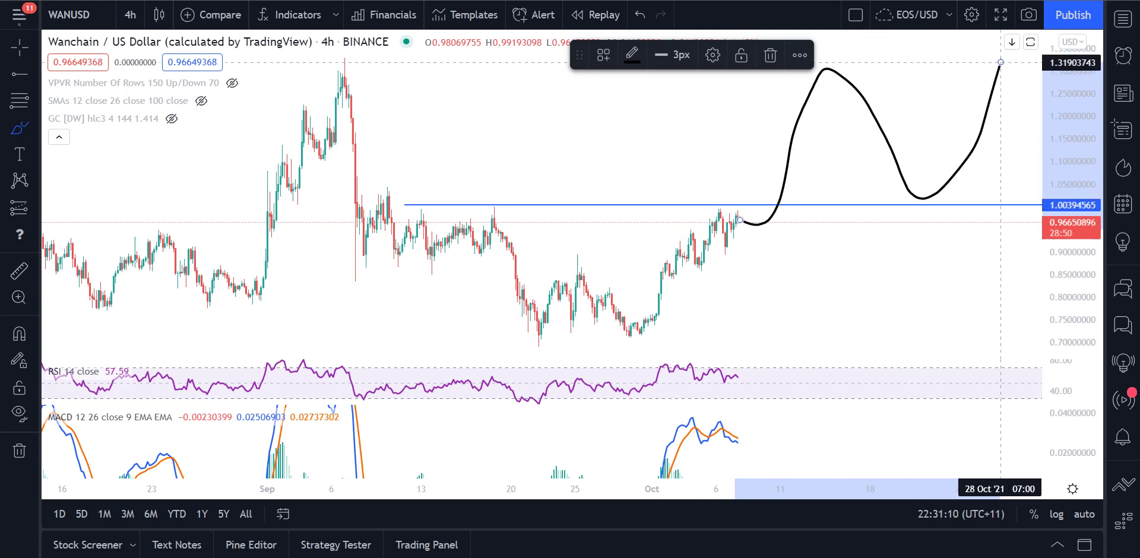
pyautogui.hotkey('ctrl', 'z')
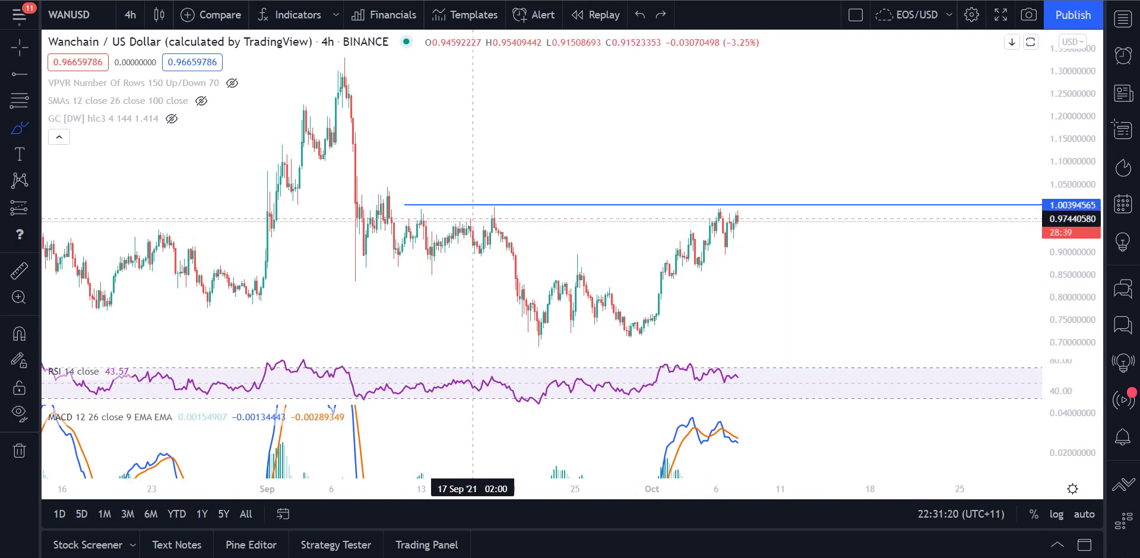
pyautogui.moveTo(414, 229); pyautogui.dragTo(580, 324)
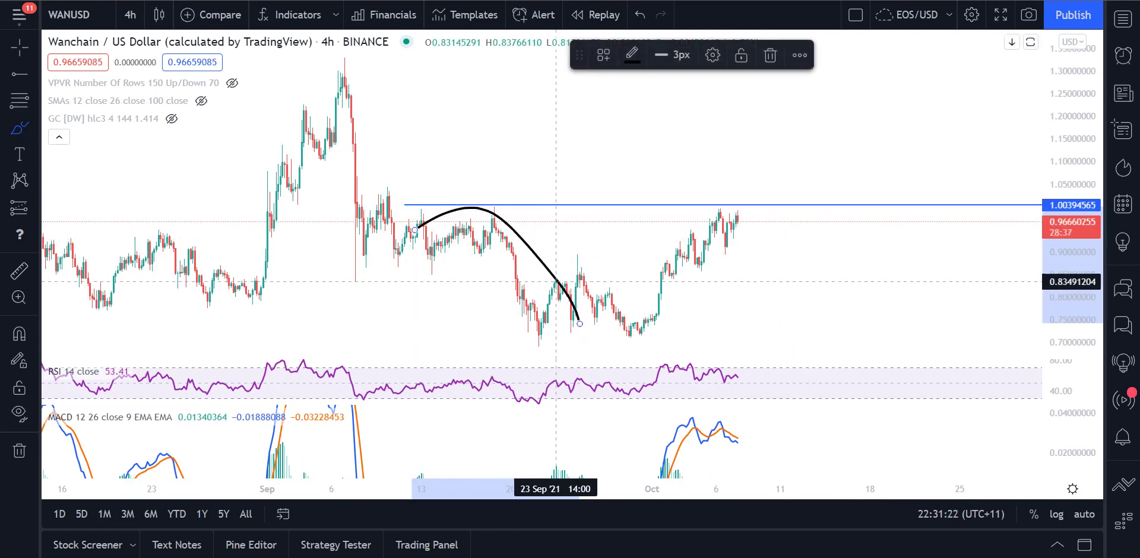
pyautogui.hotkey('ctrl', 'z')
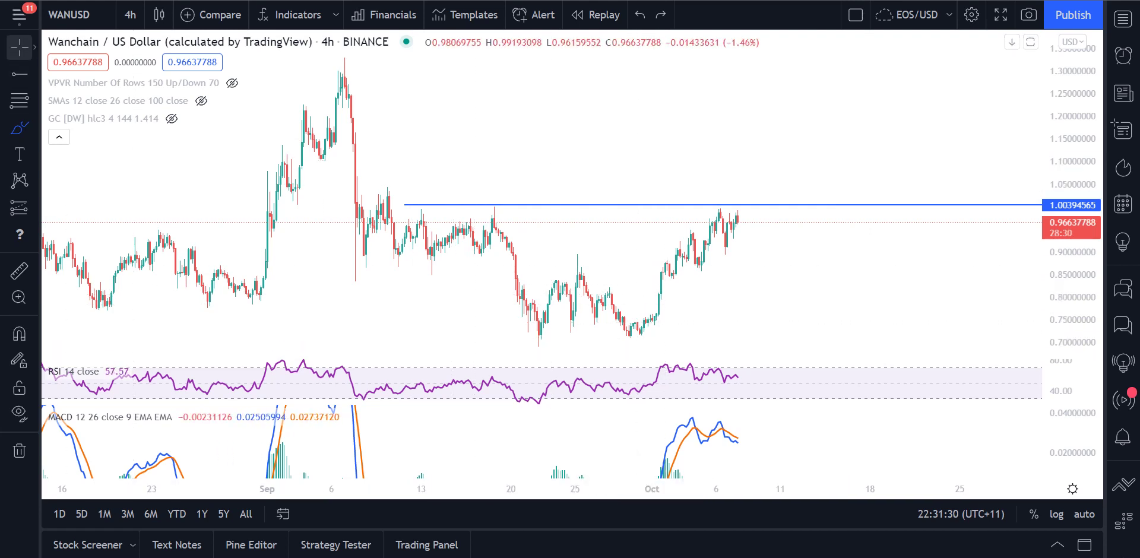
# Step: Draw a falling trend line under the RSI lows from 4 October to 8 October
pyautogui.click(34, 75)
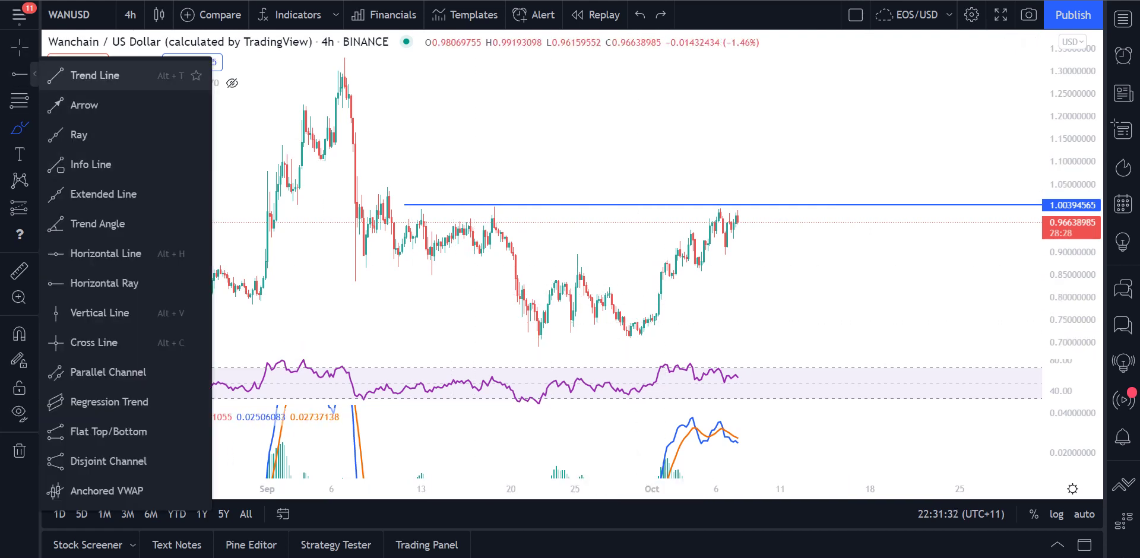
pyautogui.click(95, 75)
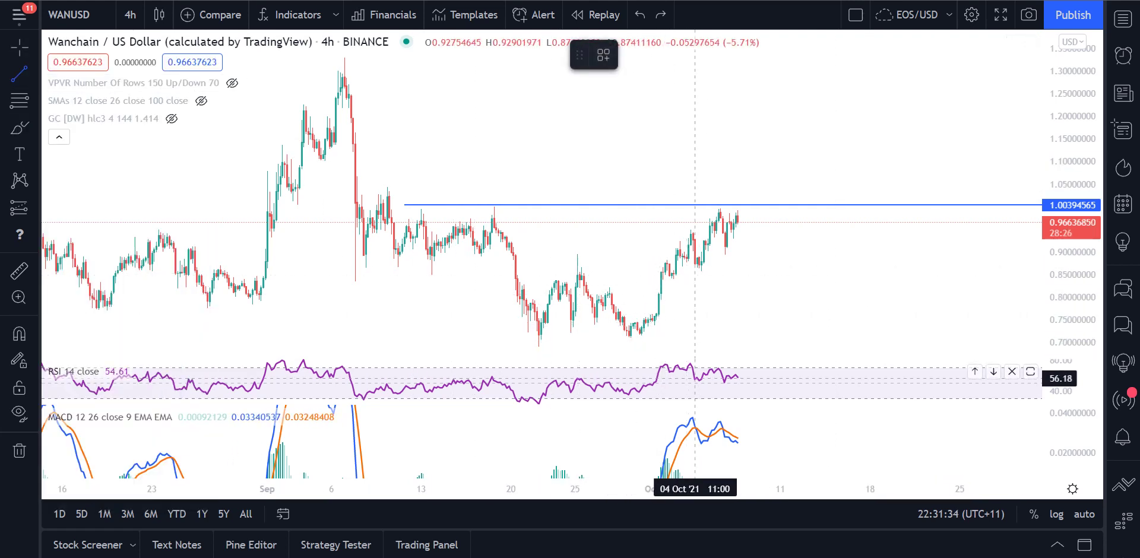
pyautogui.click(693, 381)
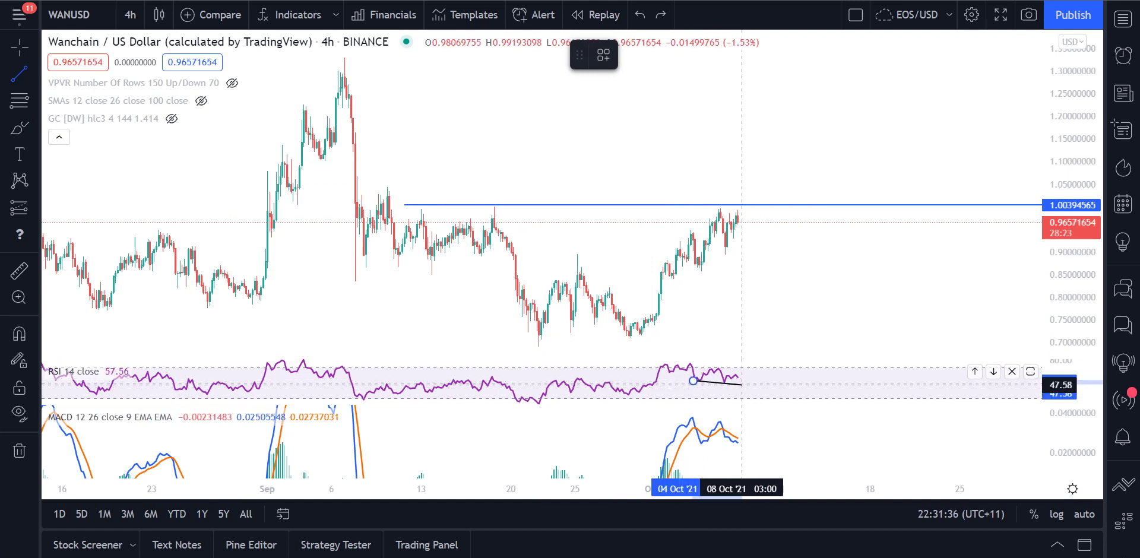
pyautogui.click(744, 386)
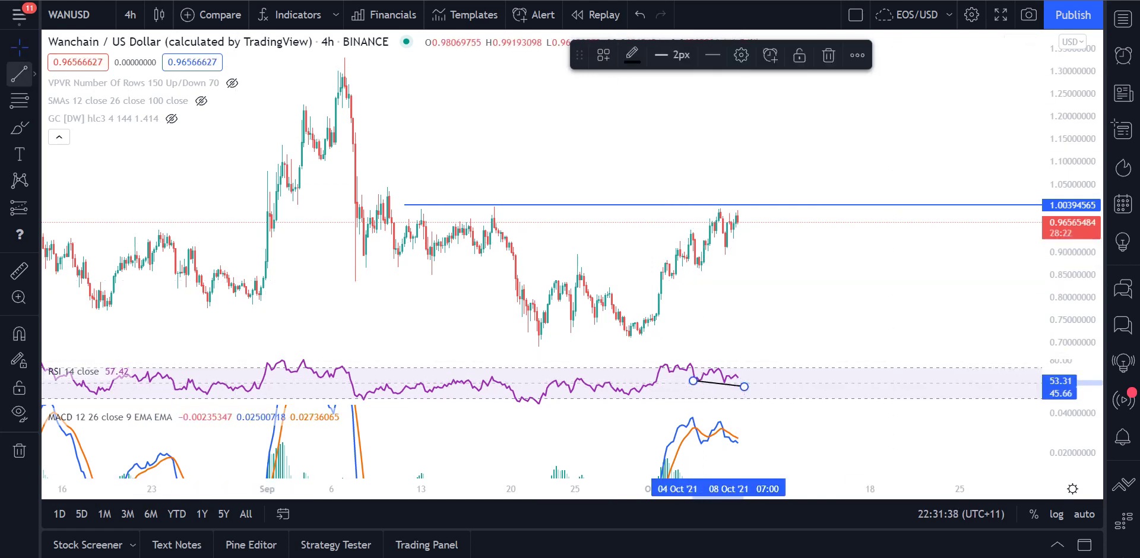
# Step: Draw a rising trend line under the October price lows from about 0.838 on 2 October to about 1.0007 on 12 October
pyautogui.click(661, 277)
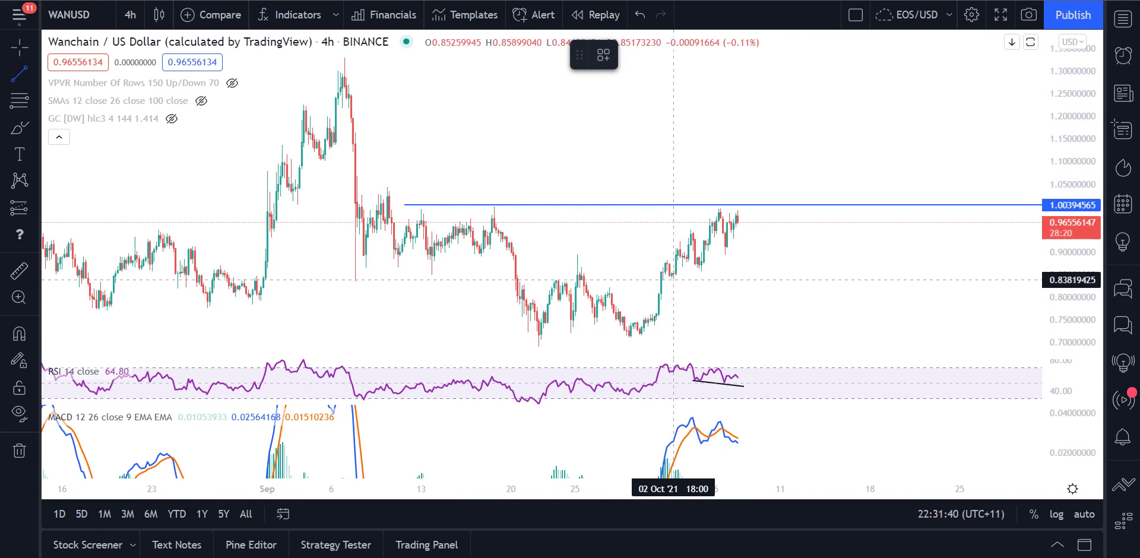
pyautogui.click(674, 280)
pyautogui.click(802, 205)
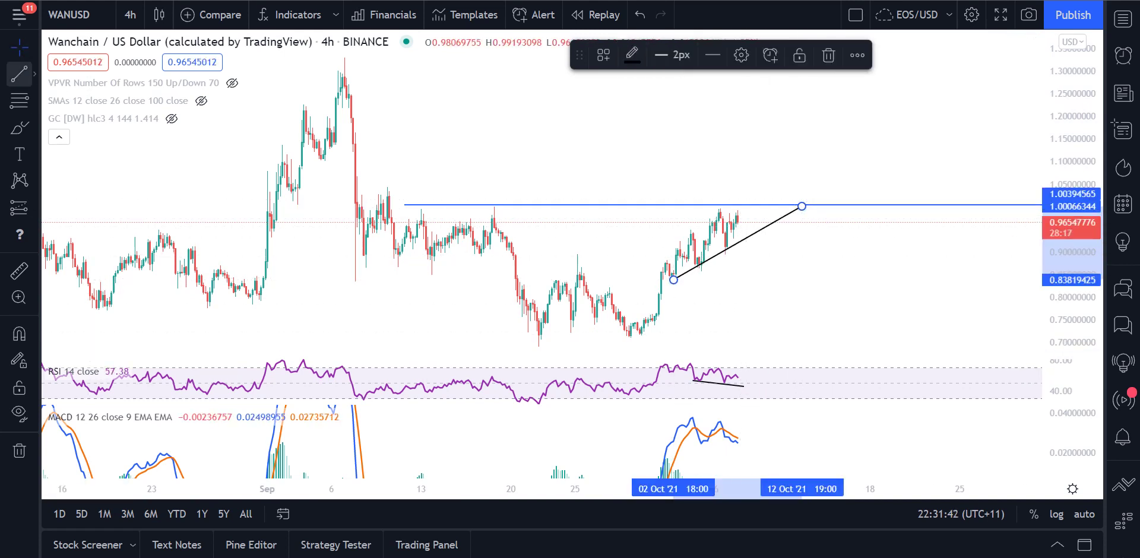
pyautogui.click(651, 338)
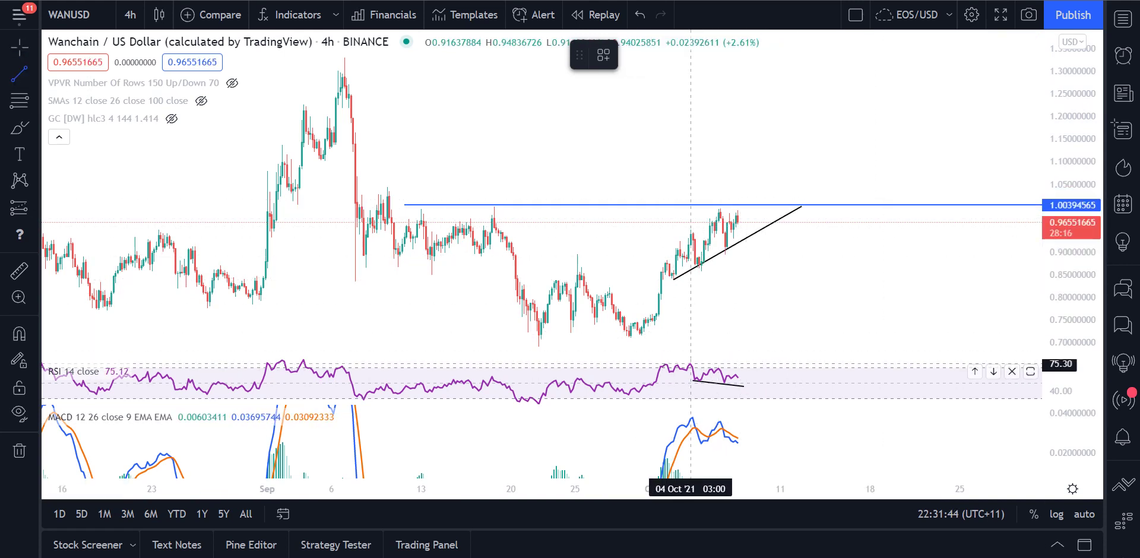
# Step: Draw a falling trend line over the October RSI highs and a rising trend line above the October price highs
pyautogui.click(691, 364)
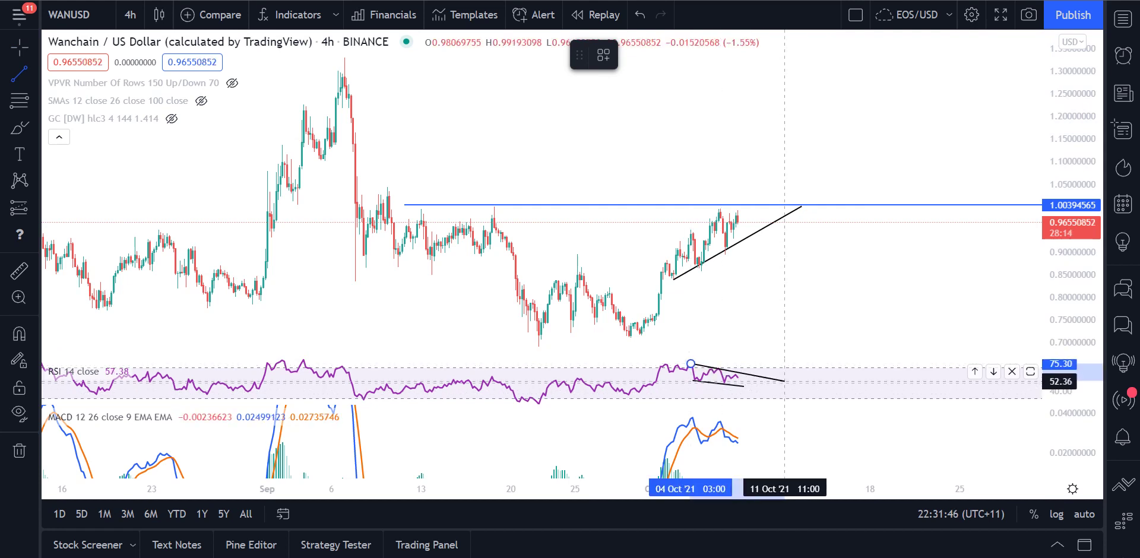
pyautogui.click(784, 381)
pyautogui.click(665, 251)
pyautogui.click(661, 263)
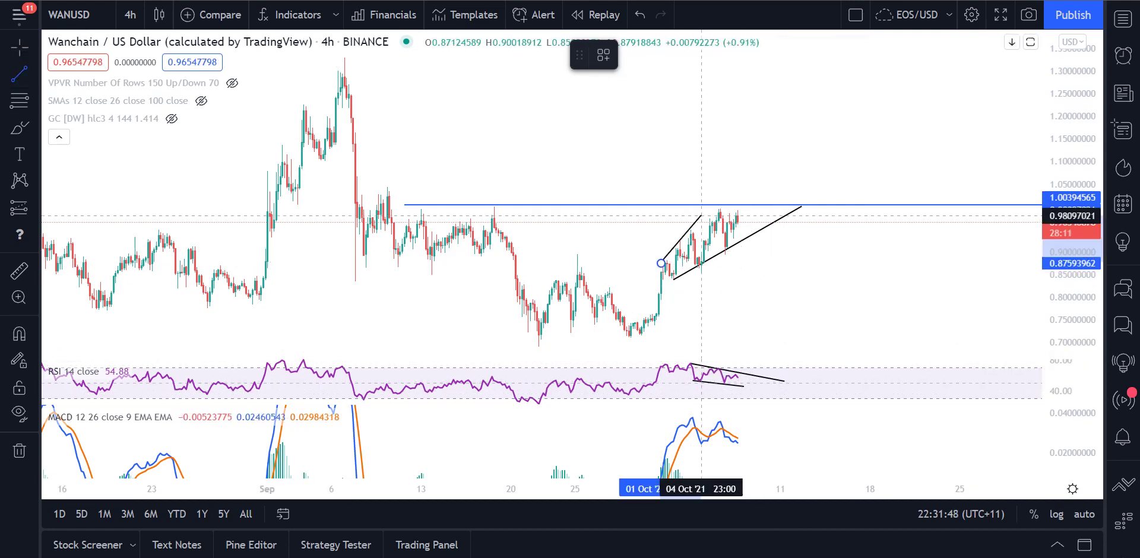
pyautogui.click(735, 193)
# Step: Undo all the trend lines on the price and RSI panes, keeping the horizontal ray
pyautogui.hotkey('ctrl', 'z')
pyautogui.hotkey('ctrl', 'z')
pyautogui.hotkey('ctrl', 'z')
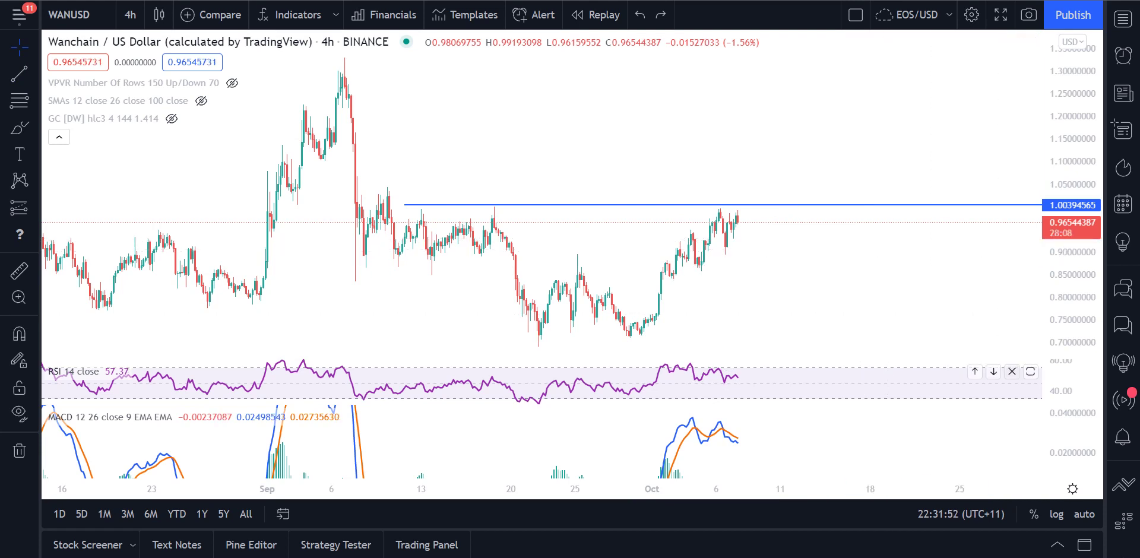
# Step: Remove the RSI pane and enlarge the MACD pane below the price chart
pyautogui.click(1030, 370)
pyautogui.moveTo(140, 395); pyautogui.dragTo(140, 341)
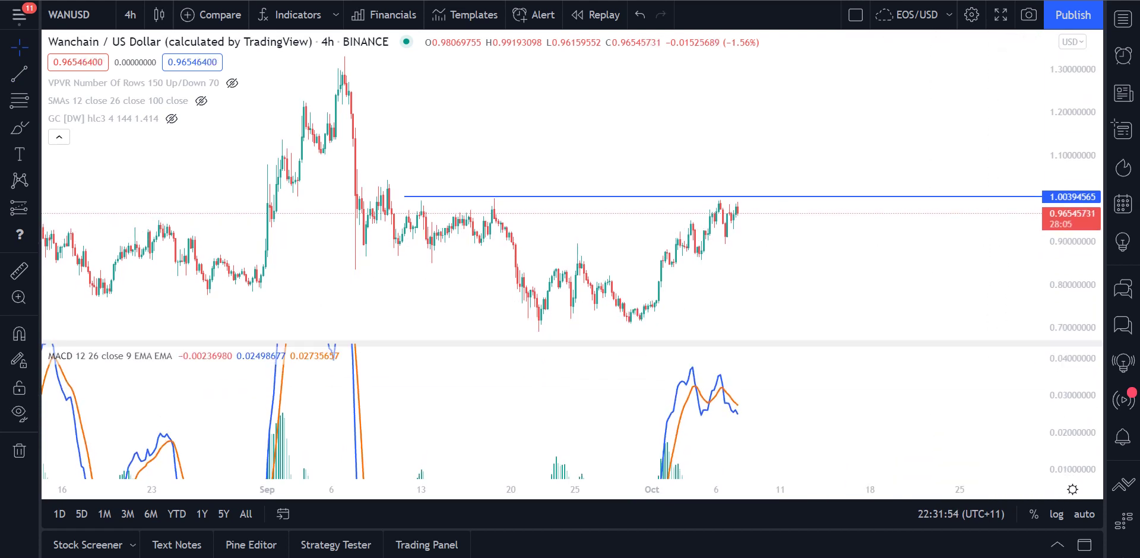
pyautogui.scroll(3, 636, 465)
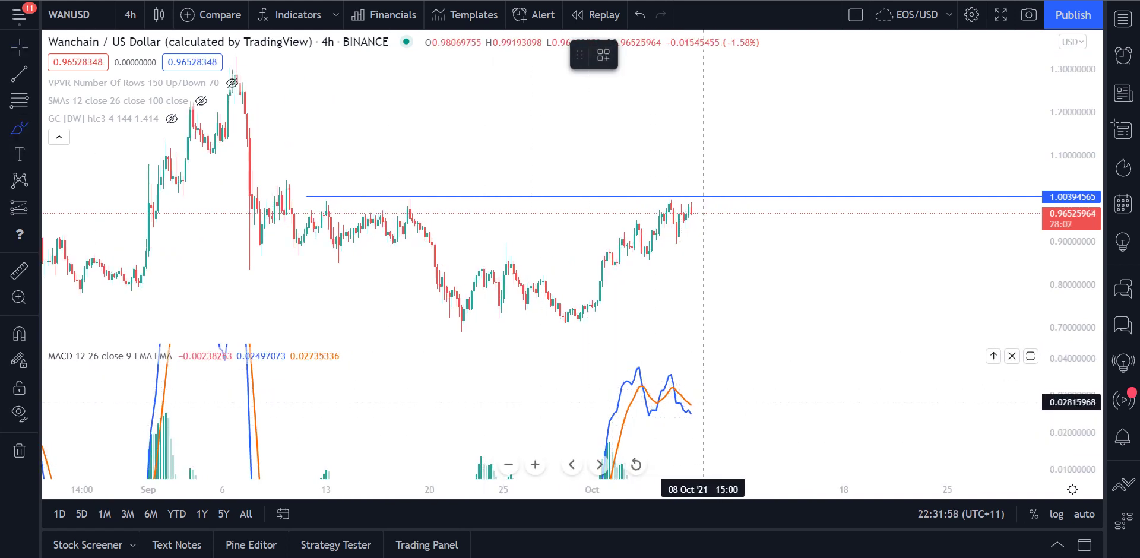
# Step: Circle the latest MACD lines with the brush and sketch a price path breaking the ray, retesting it and rallying to about 1.32
pyautogui.moveTo(697, 387); pyautogui.dragTo(701, 399)
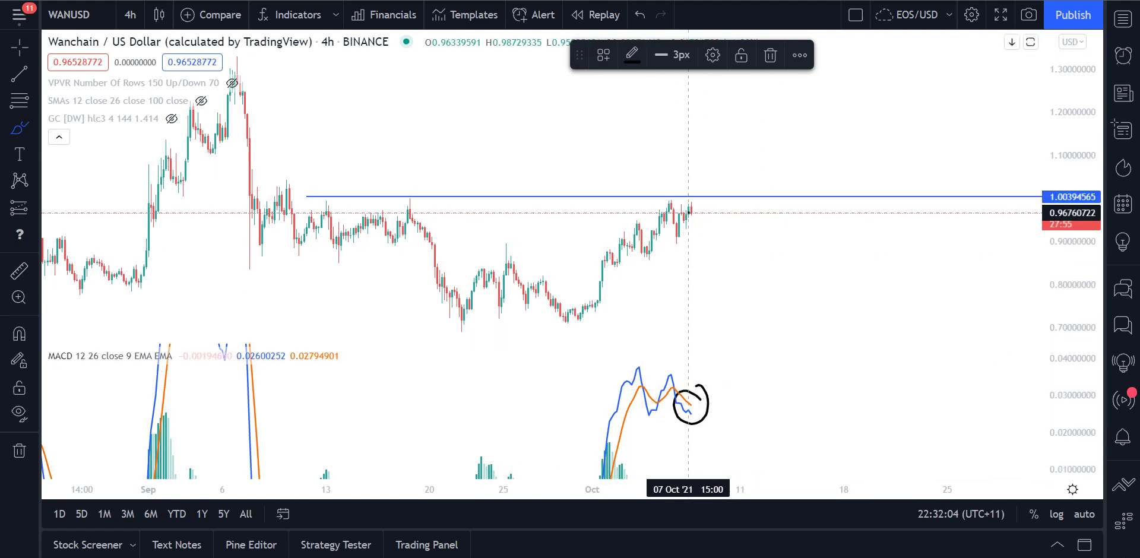
pyautogui.moveTo(691, 211); pyautogui.dragTo(711, 177)
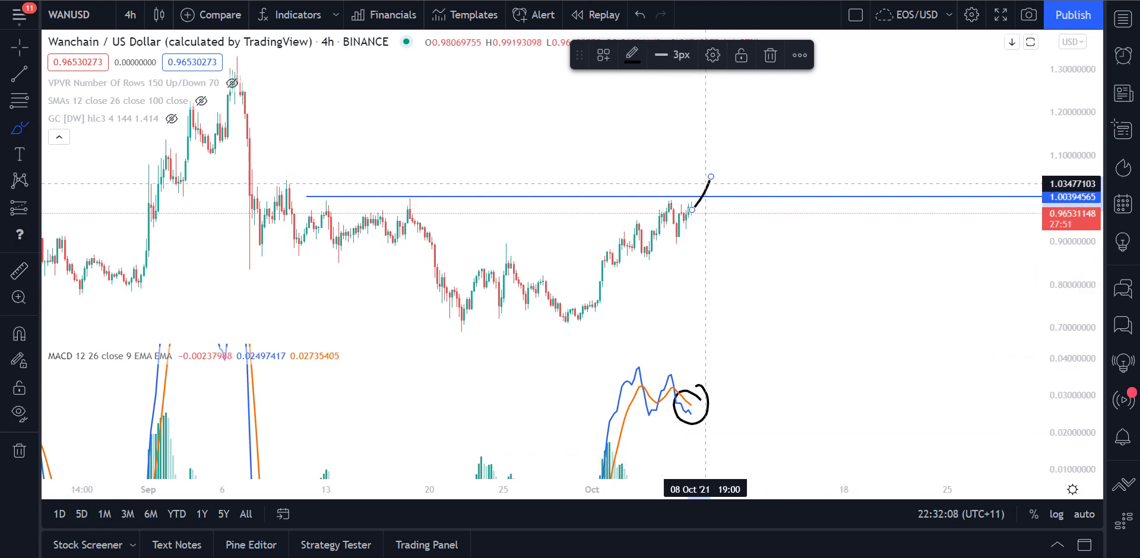
pyautogui.moveTo(711, 177)
pyautogui.mouseDown()
pyautogui.moveTo(718, 122)
pyautogui.moveTo(772, 187)
pyautogui.moveTo(842, 54)
pyautogui.mouseUp()
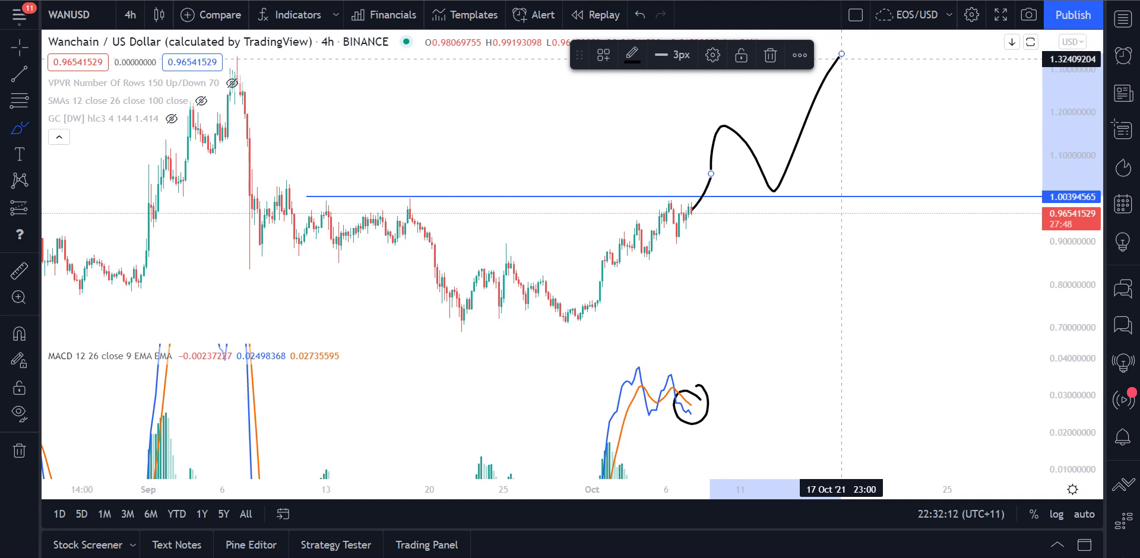
# Step: Undo the sketched price path and add a horizontal ray from the early September peak at about 1.33
pyautogui.hotkey('ctrl', 'z')
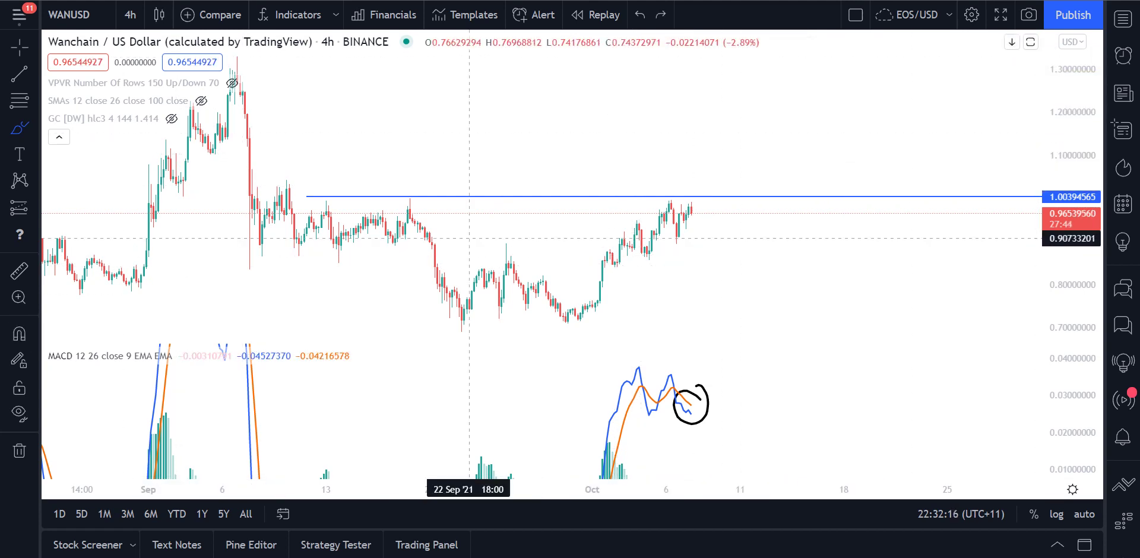
pyautogui.scroll(-3, 469, 238)
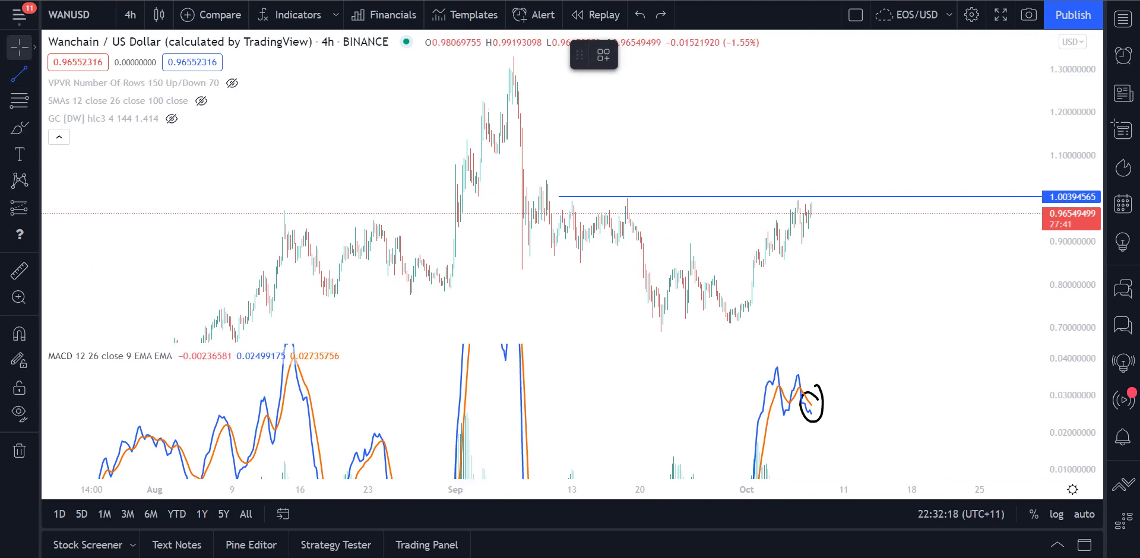
pyautogui.moveTo(853, 153); pyautogui.dragTo(785, 171)
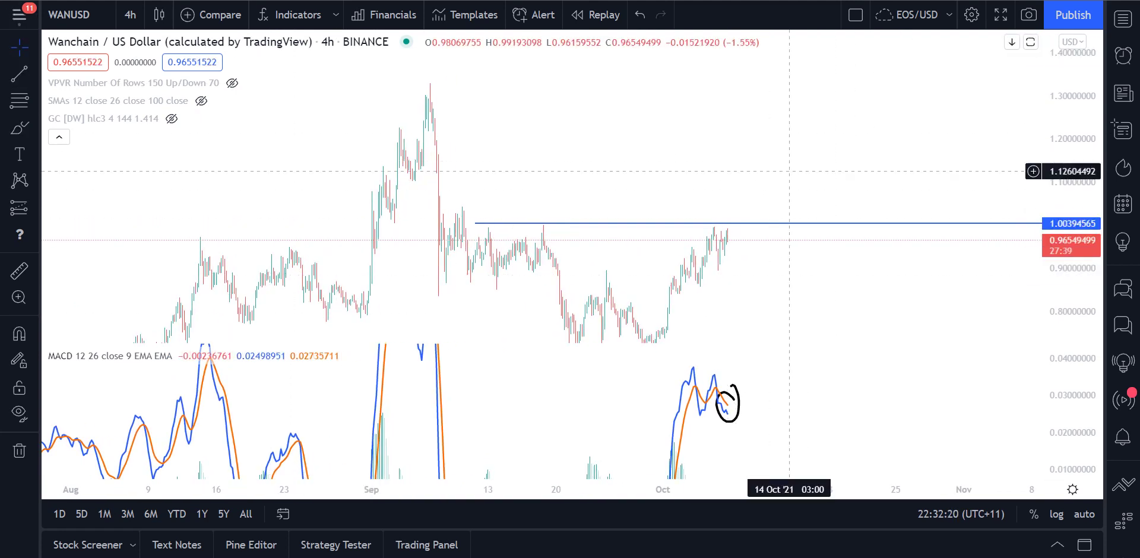
pyautogui.moveTo(878, 130); pyautogui.dragTo(829, 150)
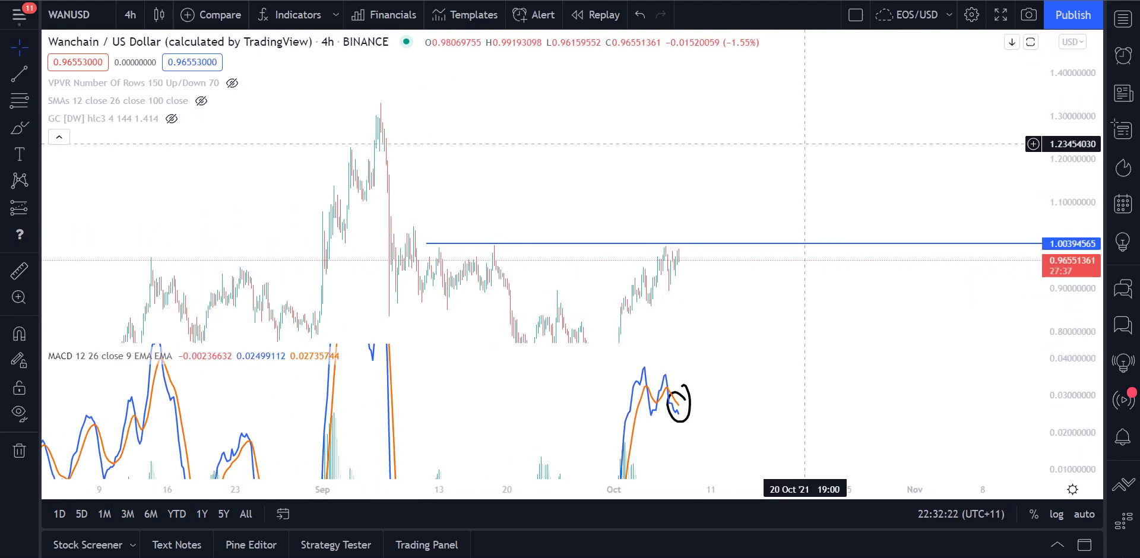
pyautogui.click(19, 127)
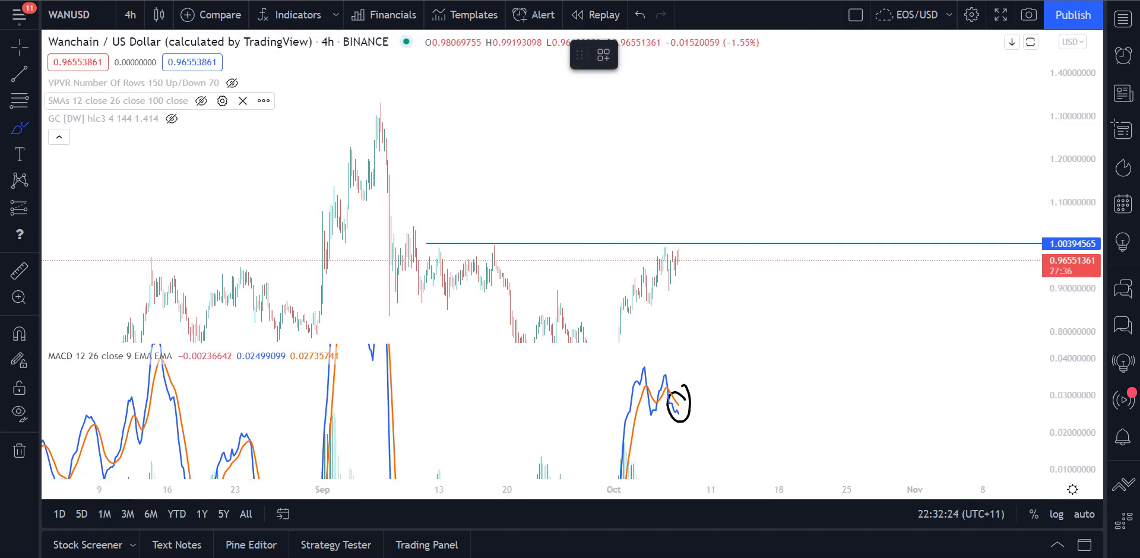
pyautogui.click(35, 74)
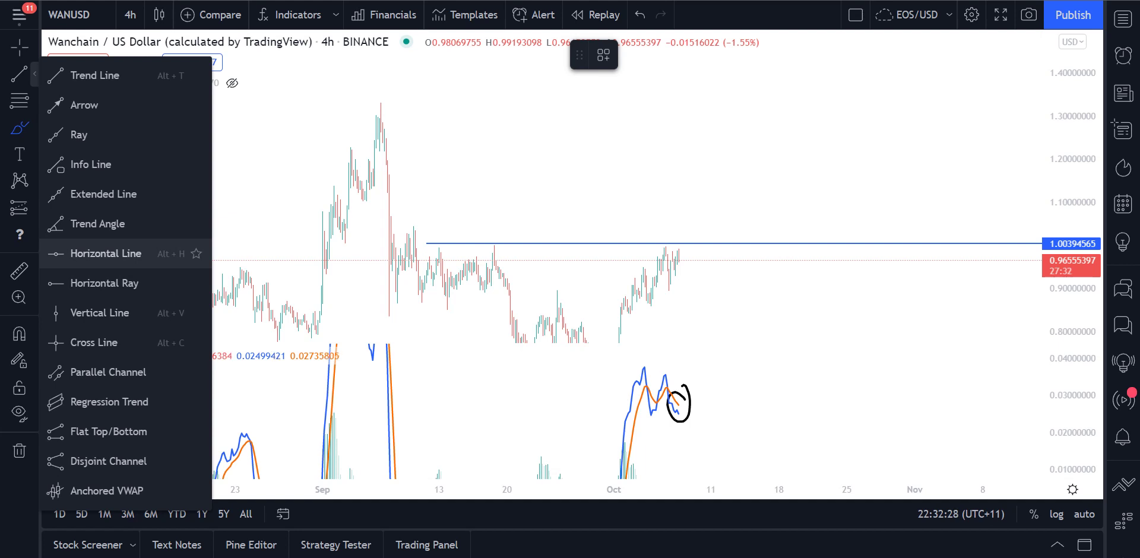
pyautogui.click(104, 283)
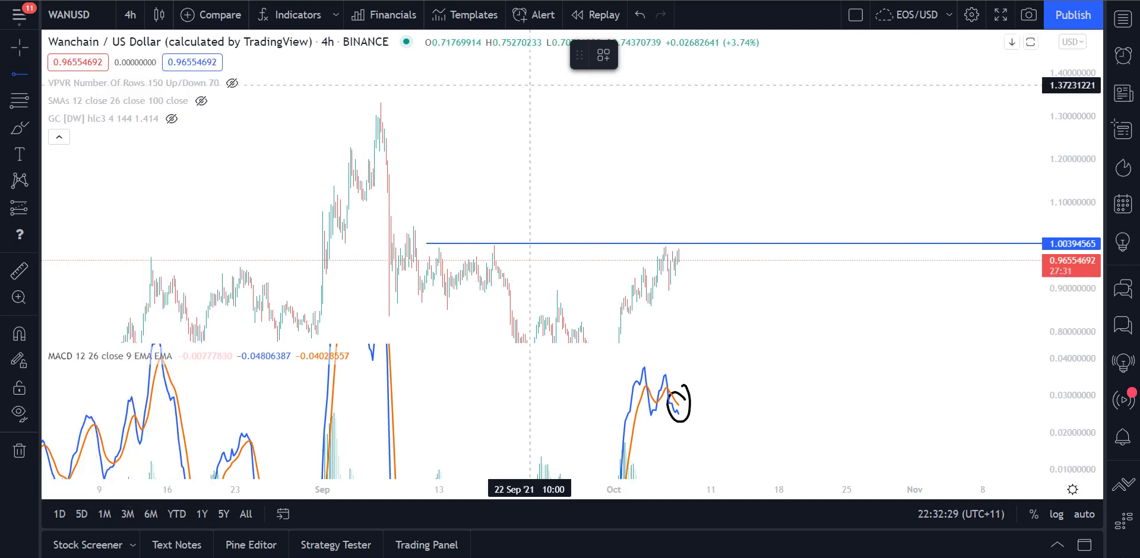
pyautogui.click(380, 104)
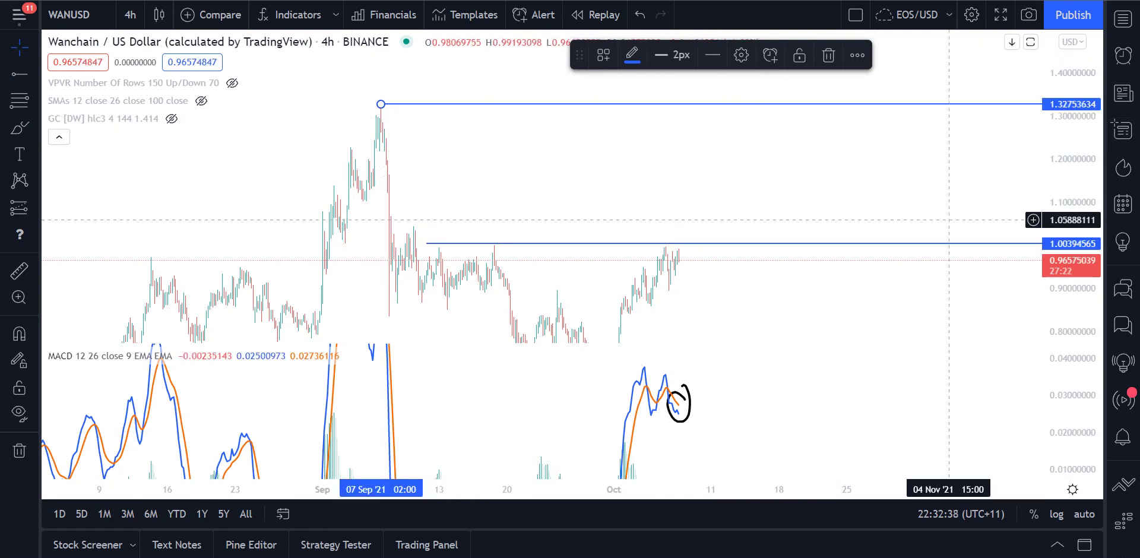
# Step: Add a second horizontal ray starting at 20 August 2021 at a price of about 0.84
pyautogui.moveTo(700, 176); pyautogui.dragTo(660, 106)
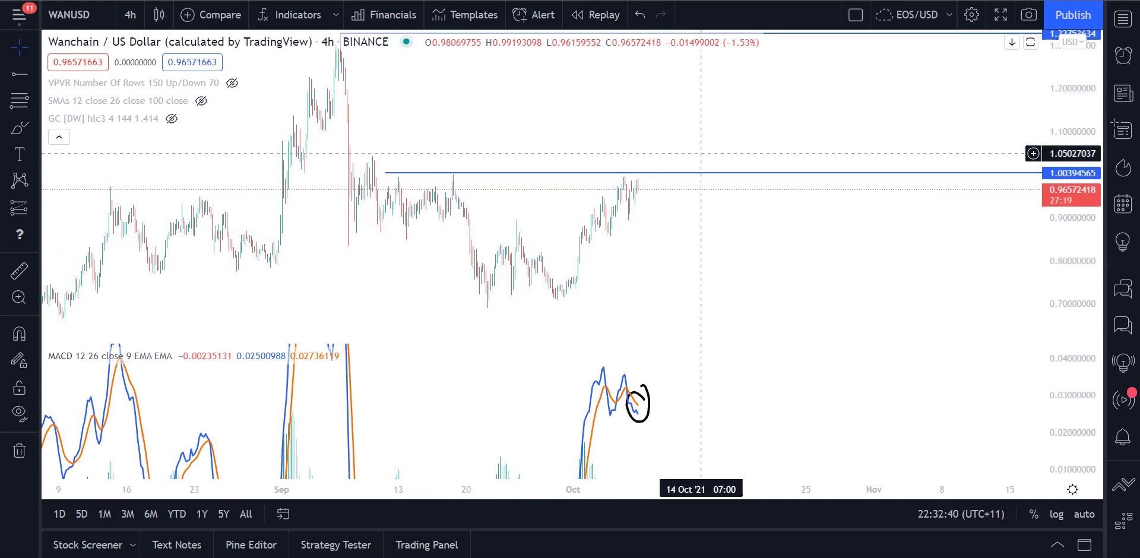
pyautogui.click(20, 74)
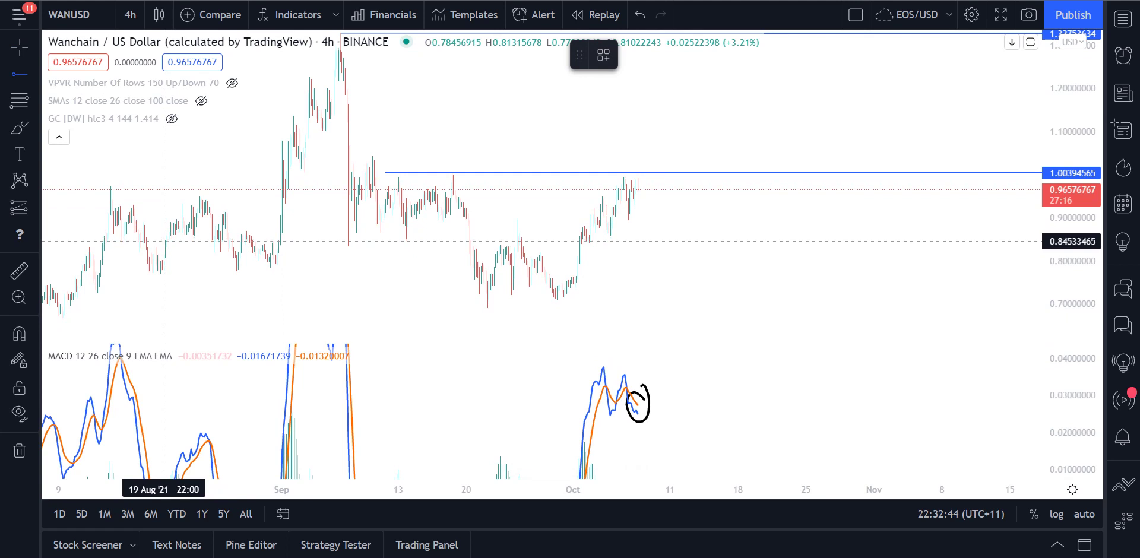
pyautogui.click(167, 243)
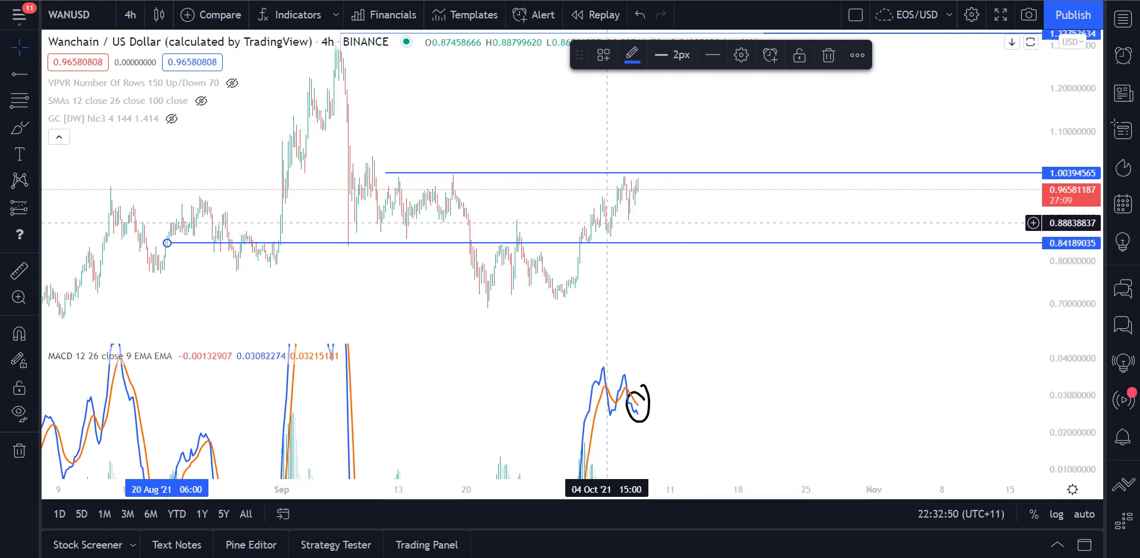
# Step: Mark the three October swing lows with brush arcs and sketch a price path dipping to about 0.94 and rallying above the 1.00 ray
pyautogui.scroll(5, 663, 227)
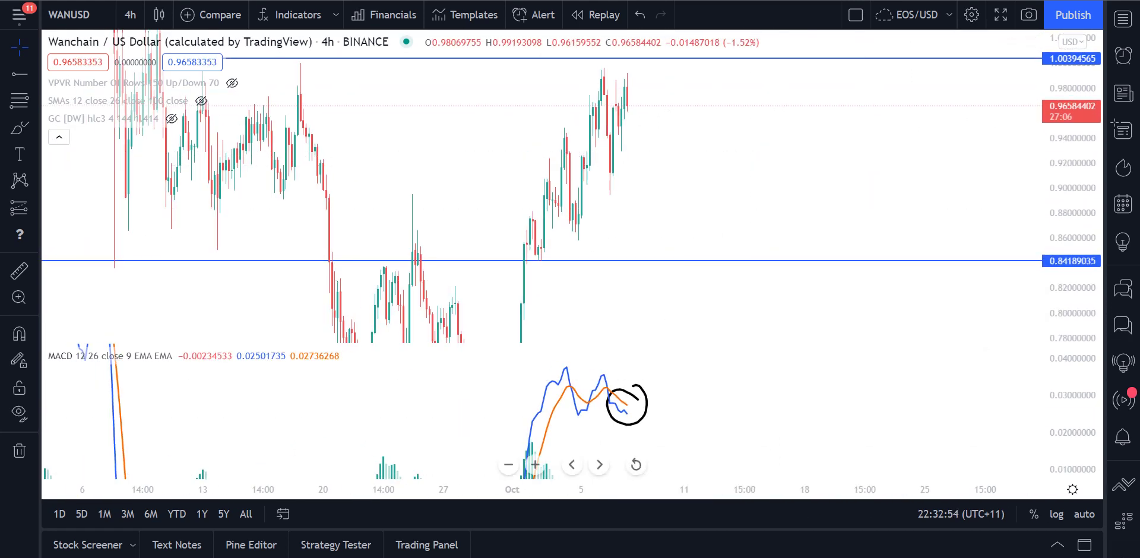
pyautogui.click(537, 464)
pyautogui.click(19, 127)
pyautogui.moveTo(341, 216); pyautogui.dragTo(379, 223)
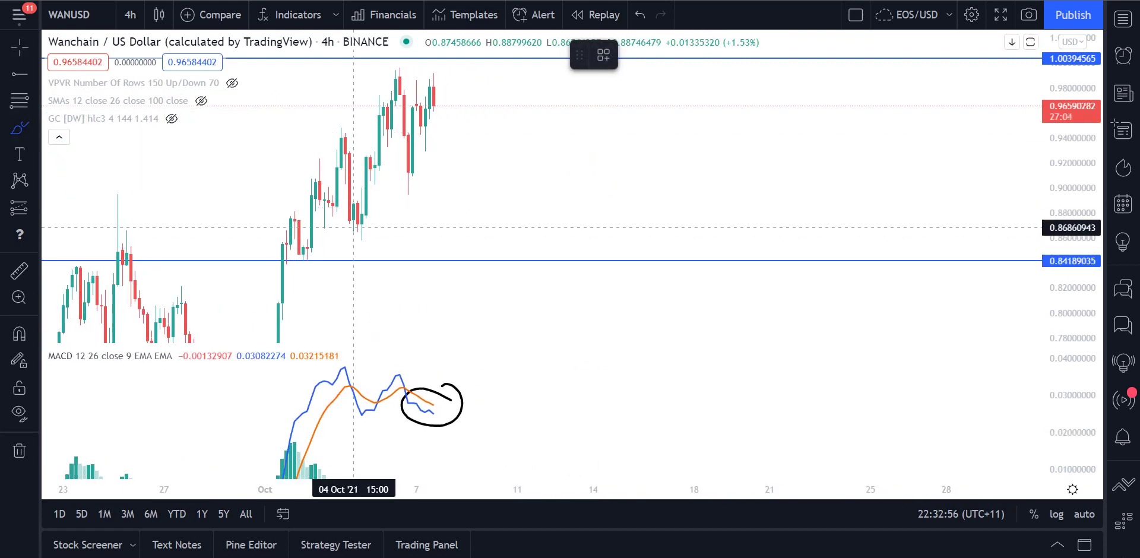
pyautogui.moveTo(398, 168); pyautogui.dragTo(434, 175)
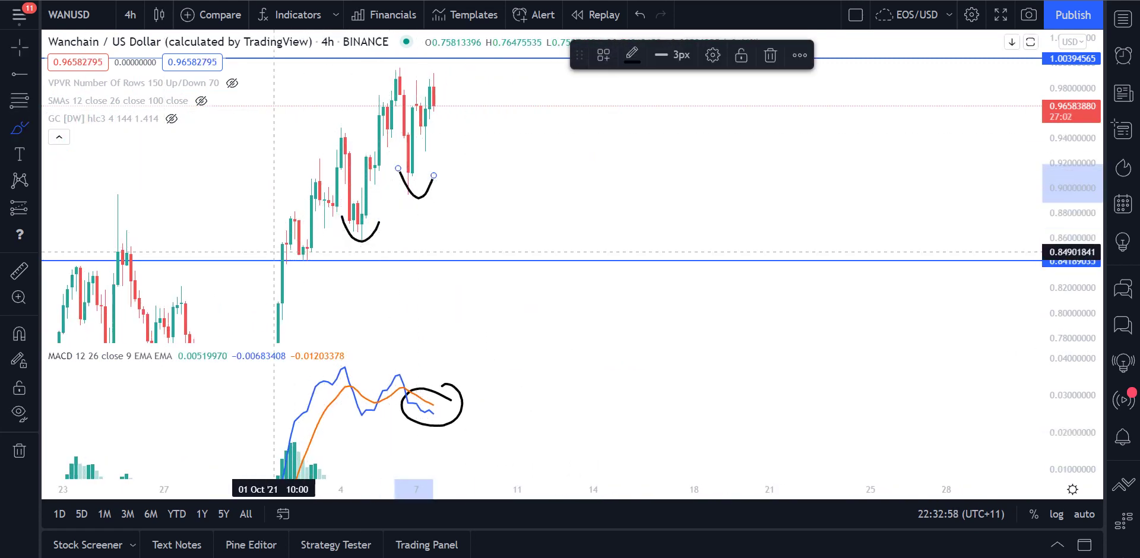
pyautogui.moveTo(286, 252); pyautogui.dragTo(320, 250)
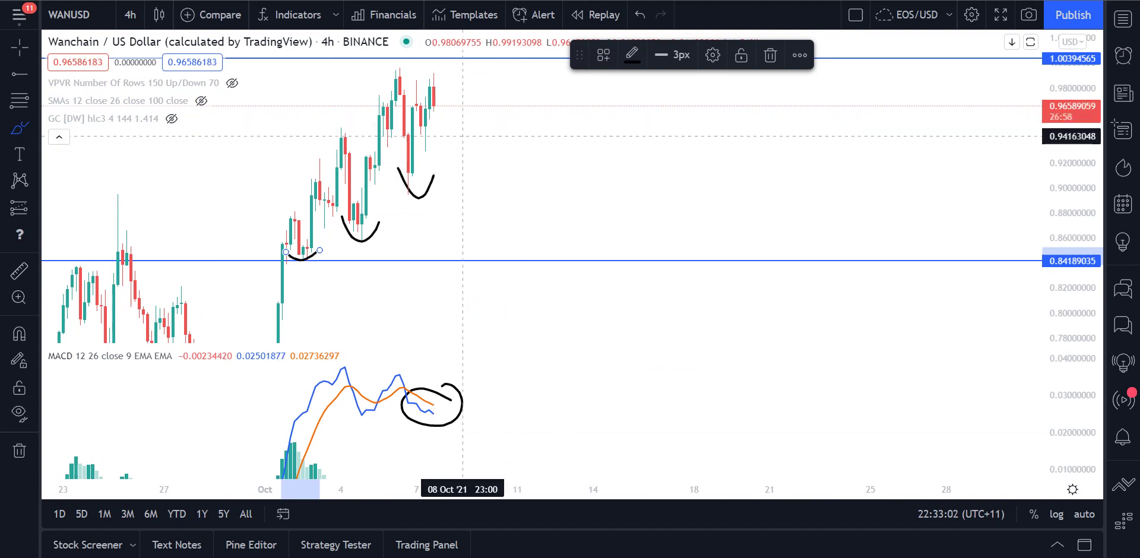
pyautogui.moveTo(435, 104)
pyautogui.mouseDown()
pyautogui.moveTo(472, 137)
pyautogui.moveTo(526, 46)
pyautogui.mouseUp()
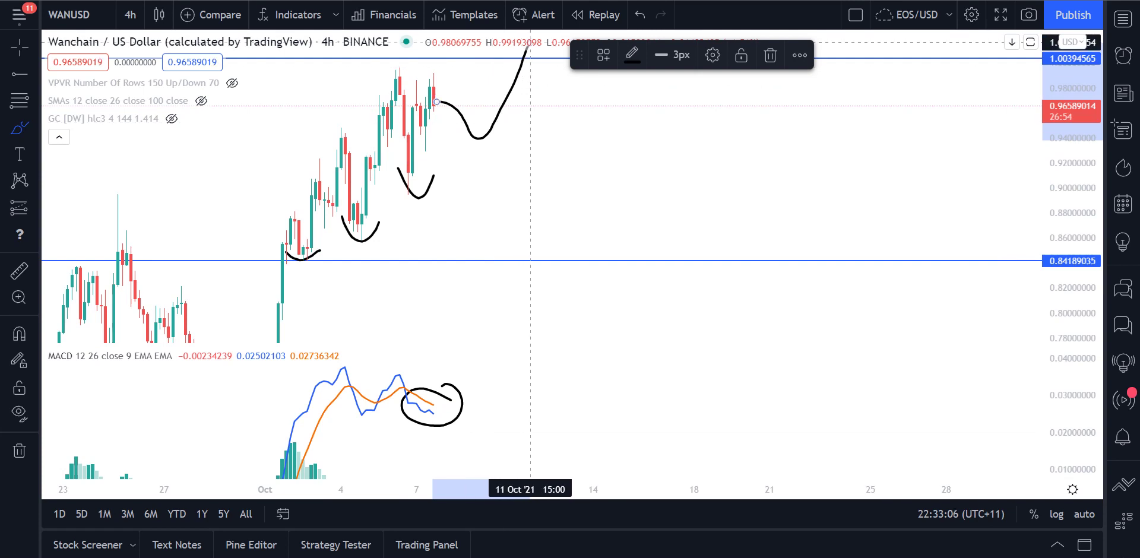
# Step: Undo the sketched path and the brush arcs under the October lows
pyautogui.hotkey('ctrl', 'z')
pyautogui.hotkey('ctrl', 'z')
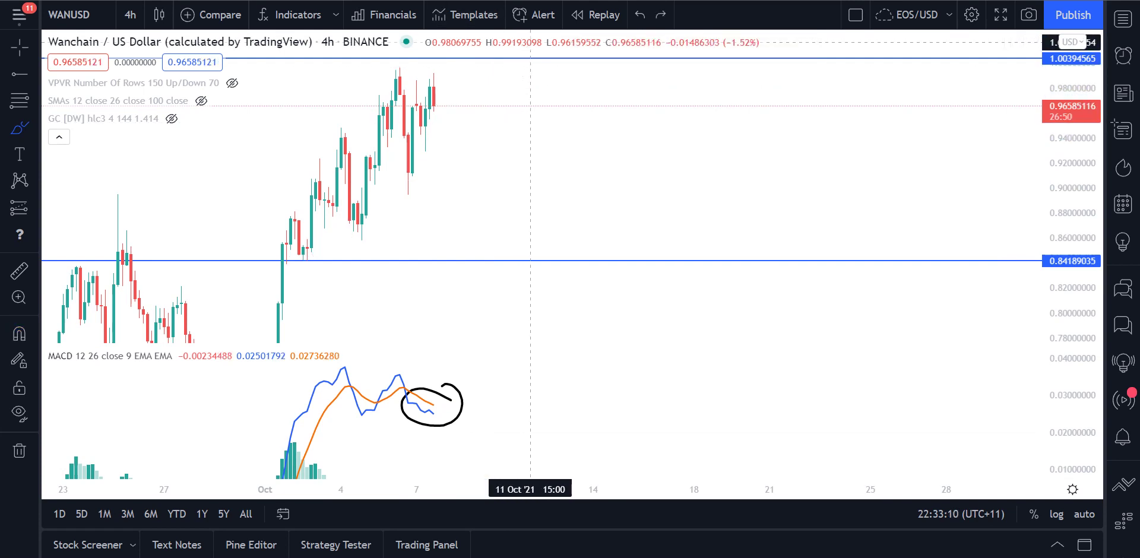
# Step: Switch to the daily chart and circle the June and July lows at the base of the purple cup with the brush
pyautogui.press('d')
pyautogui.press('Return')
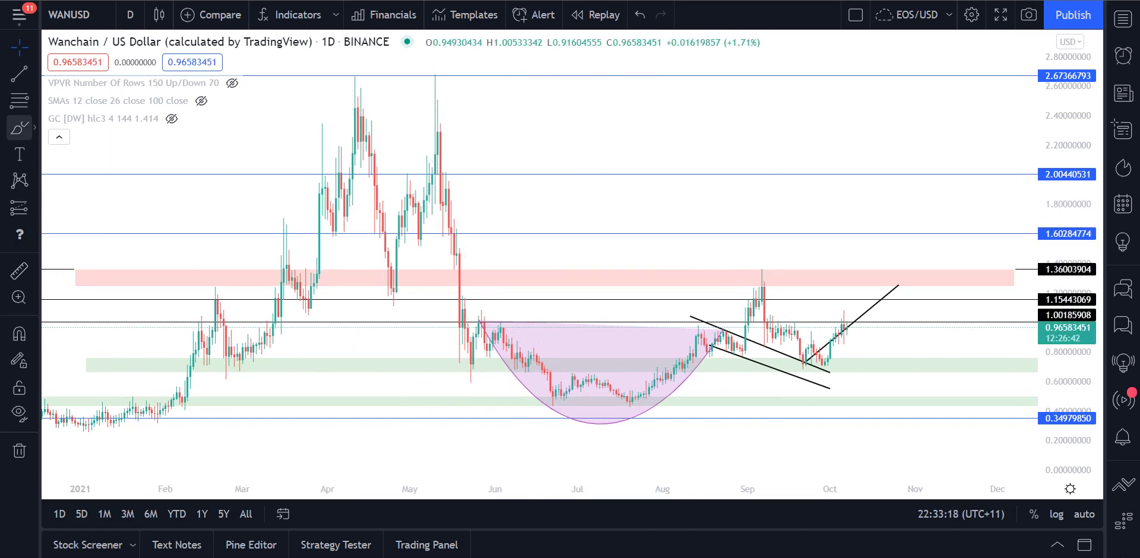
pyautogui.click(19, 127)
pyautogui.moveTo(560, 393); pyautogui.dragTo(555, 394)
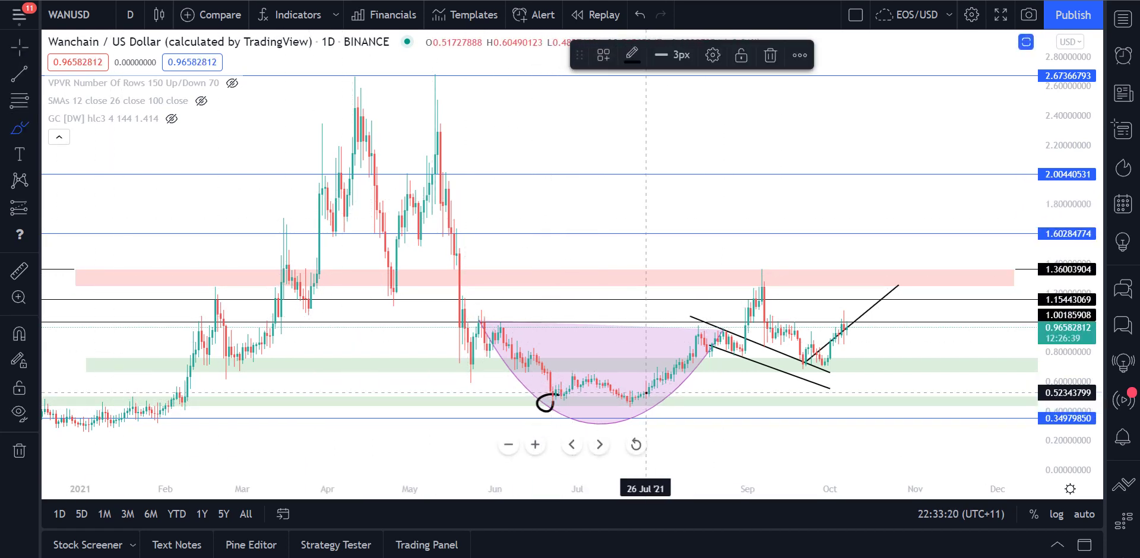
pyautogui.moveTo(646, 392)
pyautogui.mouseDown()
pyautogui.moveTo(622, 399)
pyautogui.moveTo(643, 391)
pyautogui.mouseUp()
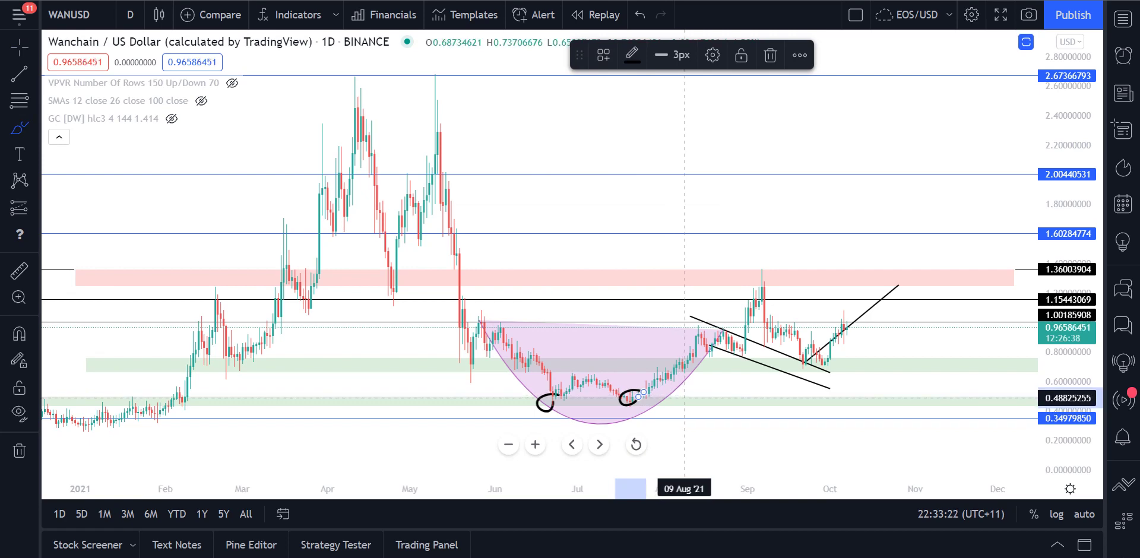
# Step: Circle the September pullback lows along the falling channel's upper line with the brush
pyautogui.scroll(-5, 685, 398)
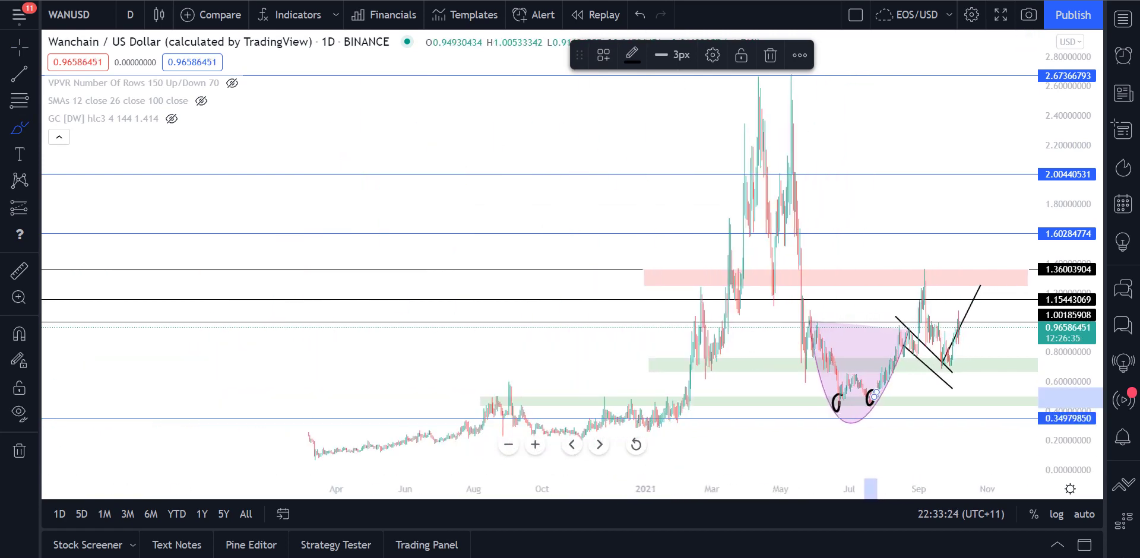
pyautogui.scroll(5, 535, 267)
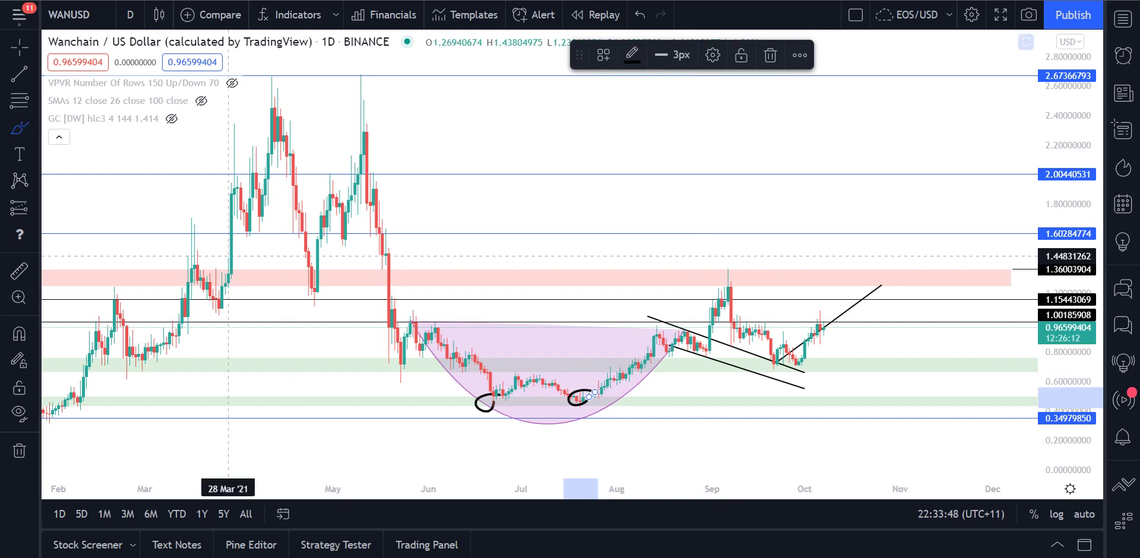
pyautogui.scroll(2, 730, 389)
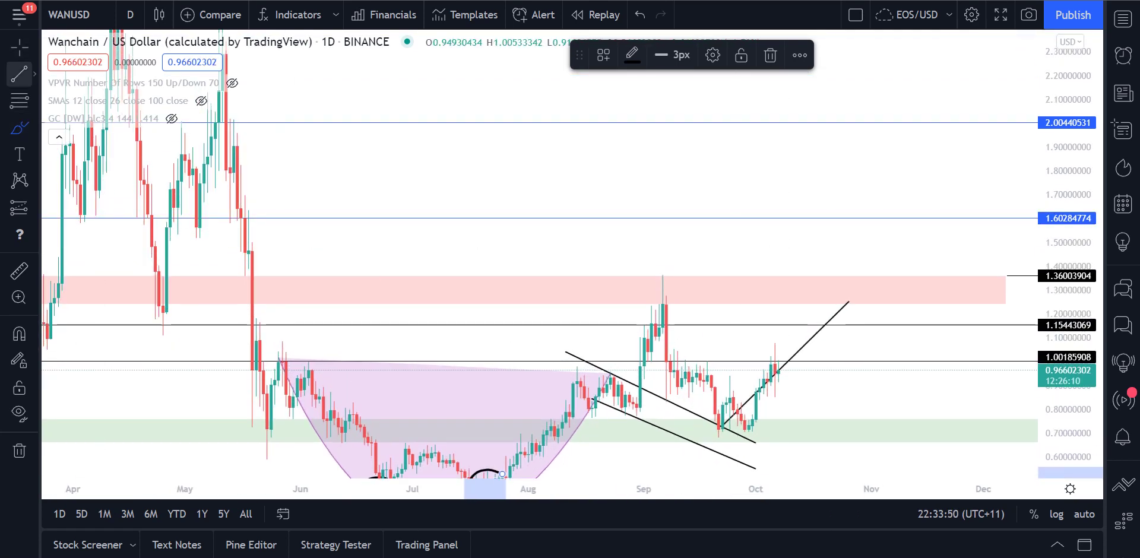
pyautogui.moveTo(571, 297); pyautogui.dragTo(554, 228)
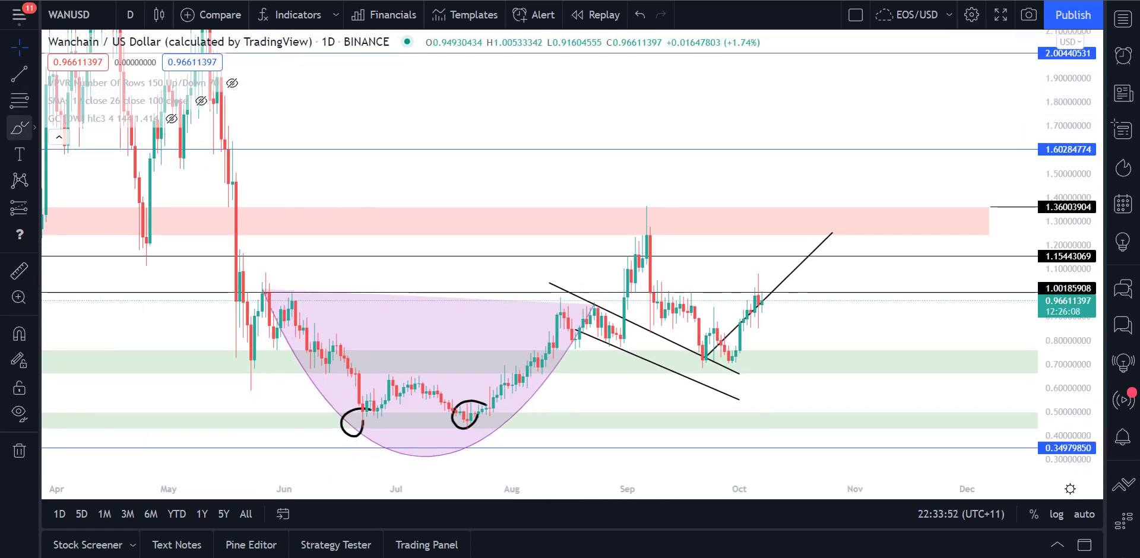
pyautogui.moveTo(631, 324); pyautogui.dragTo(660, 322)
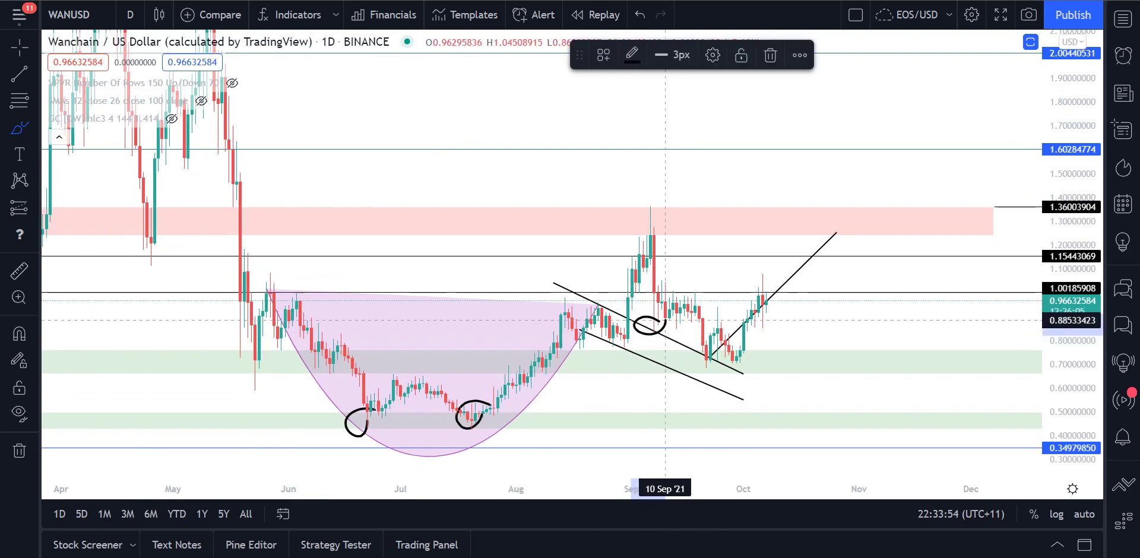
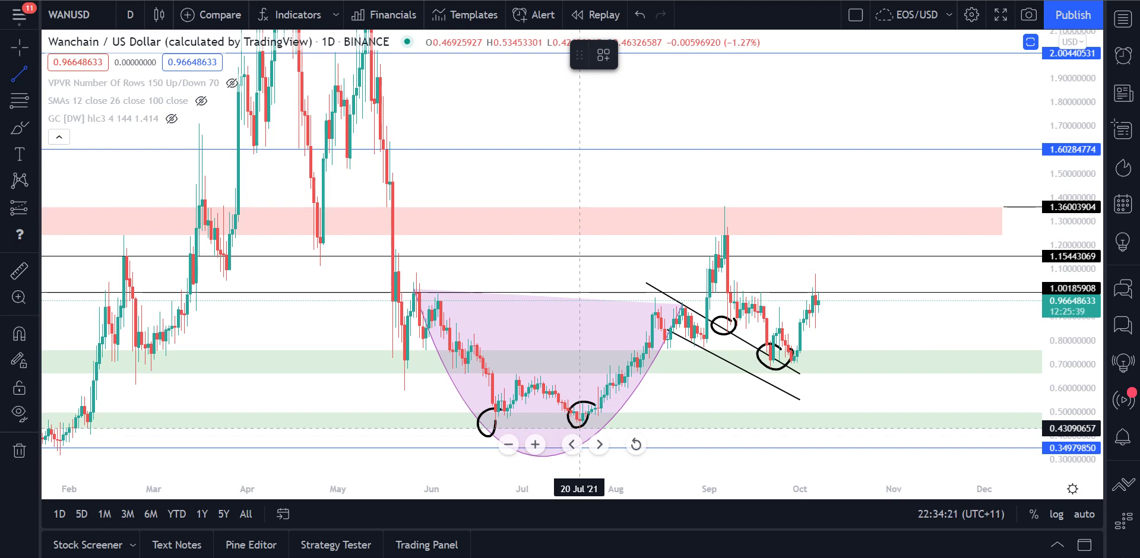
# Step: Draw a trend line from the 20 July low at about 0.43 to the 23 August high at about 0.95, and move it onto the late September low
pyautogui.click(579, 428)
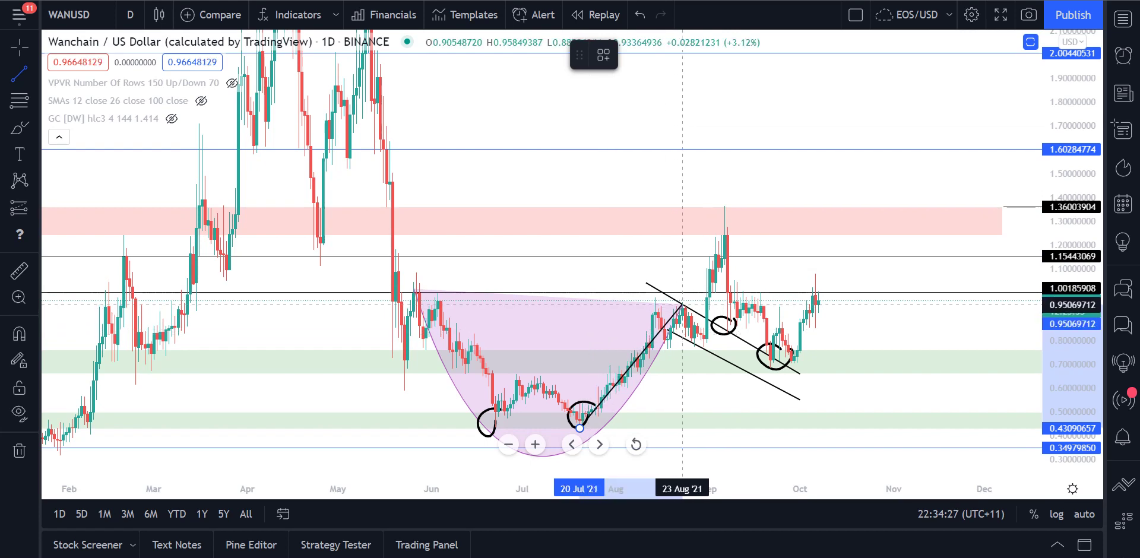
pyautogui.click(683, 304)
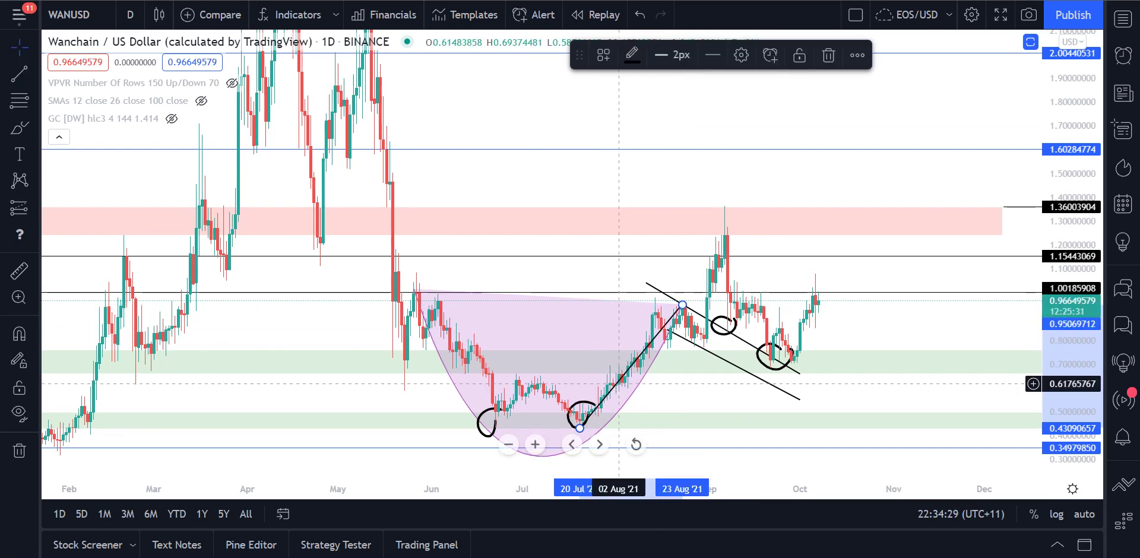
pyautogui.moveTo(618, 385)
pyautogui.mouseDown()
pyautogui.moveTo(661, 263)
pyautogui.moveTo(908, 204)
pyautogui.moveTo(787, 274)
pyautogui.moveTo(746, 276)
pyautogui.moveTo(731, 185)
pyautogui.moveTo(831, 280)
pyautogui.moveTo(839, 321)
pyautogui.moveTo(810, 314)
pyautogui.mouseUp()
pyautogui.click(900, 250)
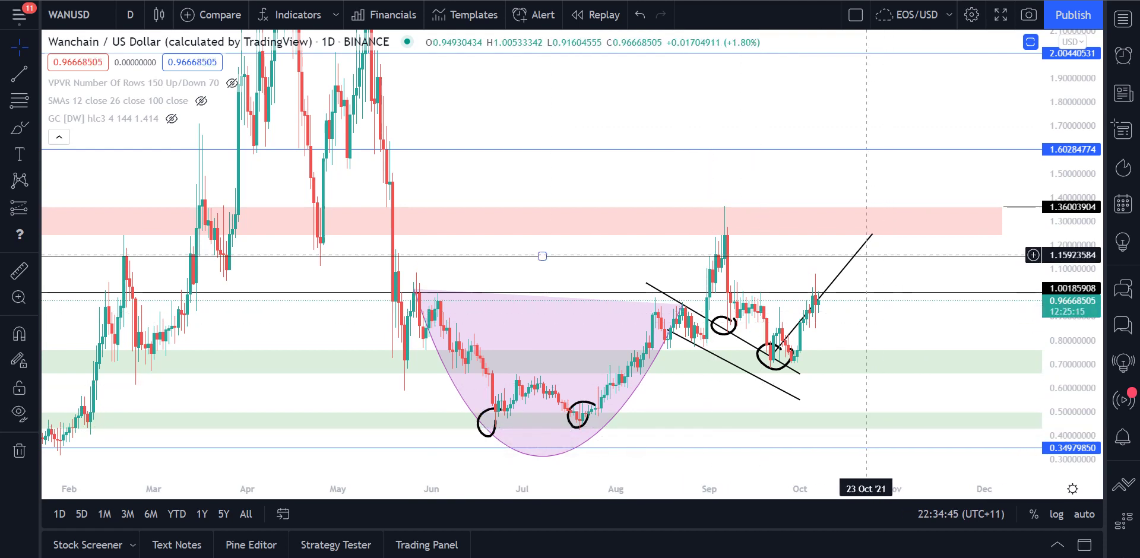
# Step: Extend the red resistance zone's right edge to 18 December 2021 and deselect it
pyautogui.click(873, 234)
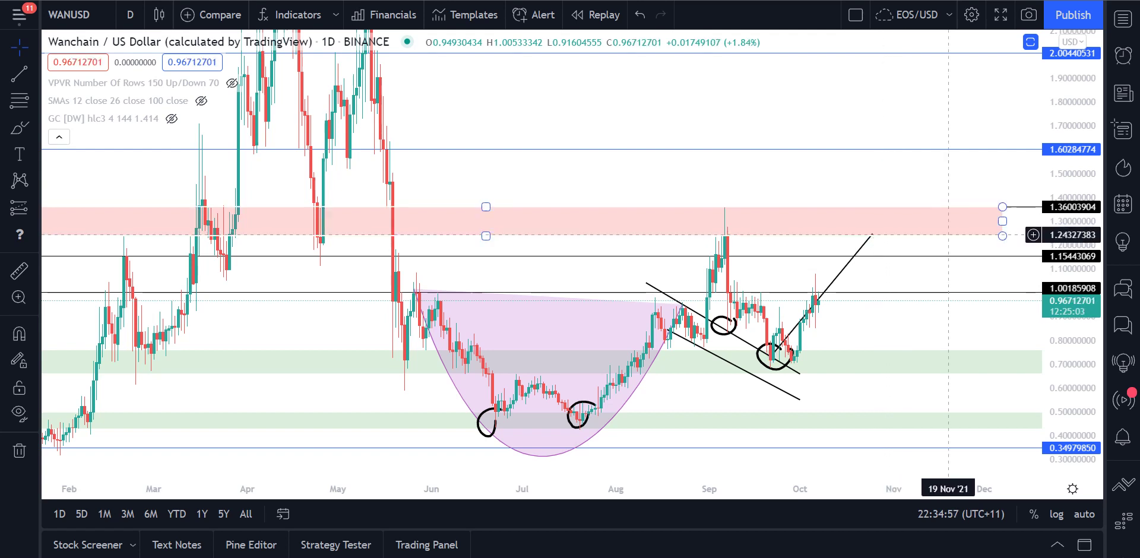
pyautogui.moveTo(1004, 221); pyautogui.dragTo(1035, 221)
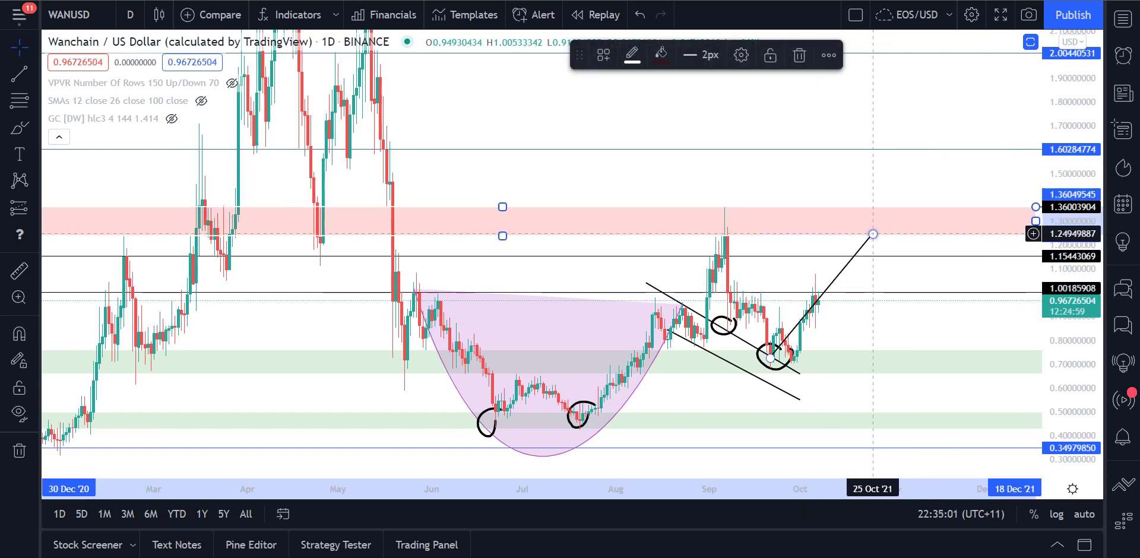
pyautogui.scroll(-2, 873, 234)
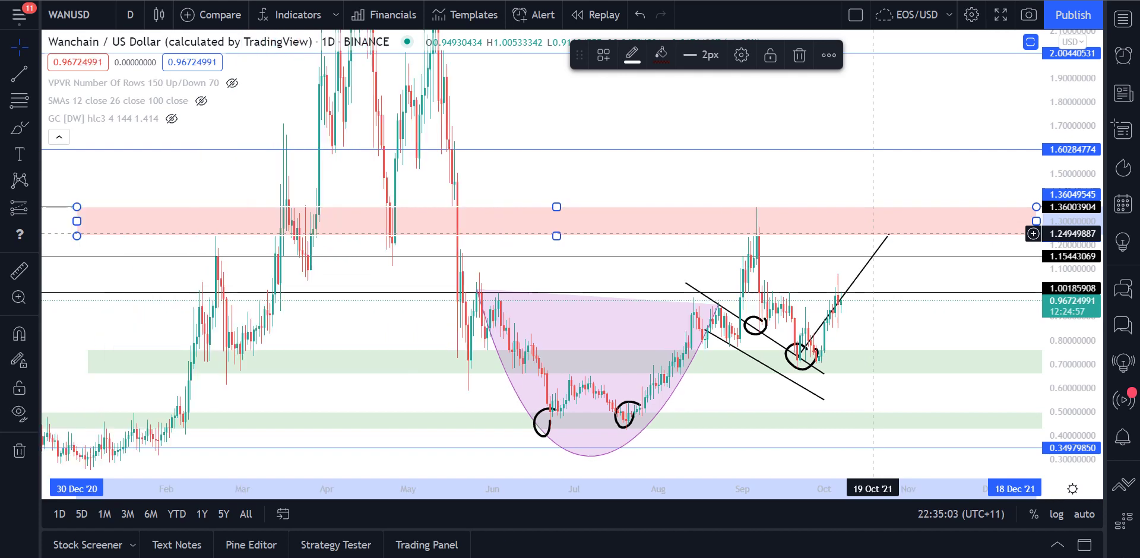
pyautogui.click(911, 320)
pyautogui.hscroll(2, 912, 319)
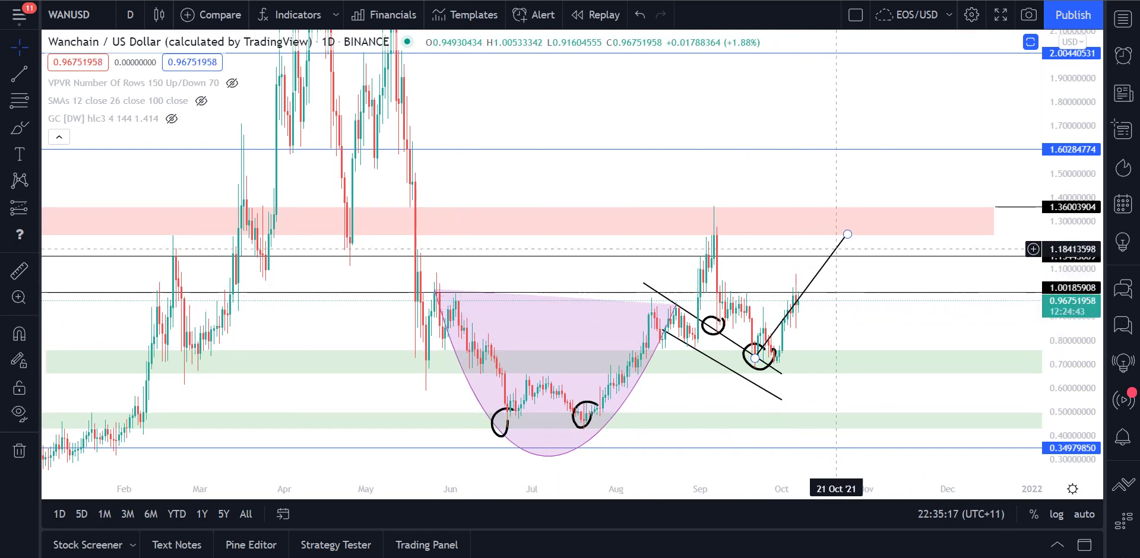
# Step: Bring up the weekly Wanchain chart after passing through the 4-hour one
pyautogui.hotkey('ctrl', 'Tab')
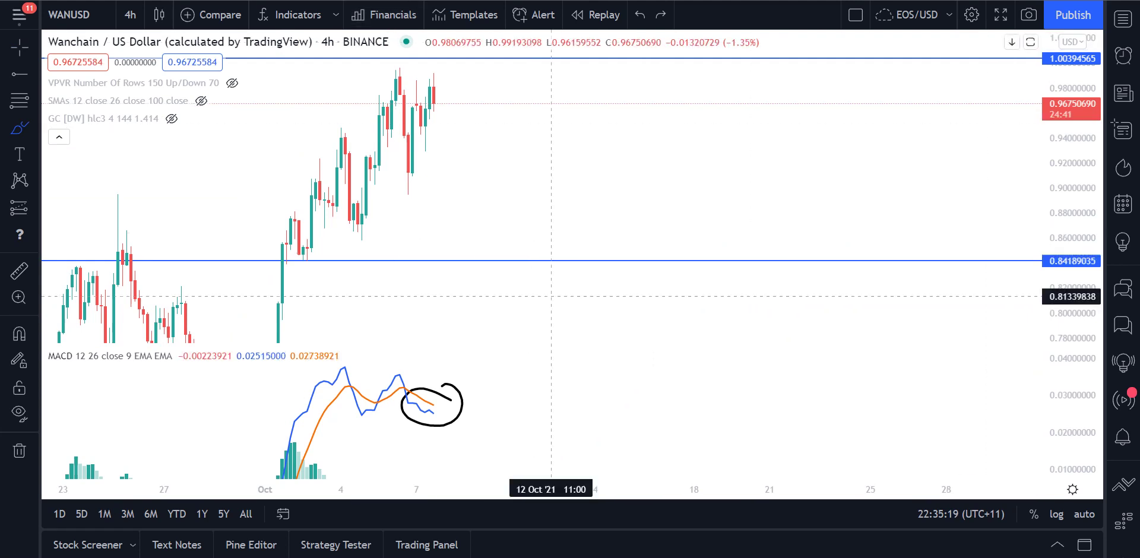
pyautogui.hotkey('ctrl', 'Tab')
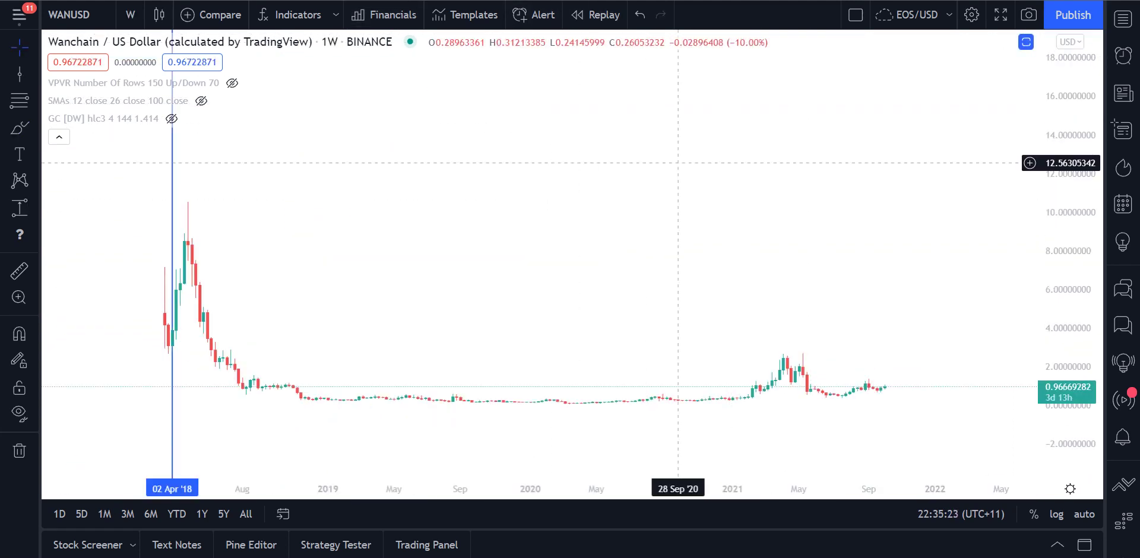
# Step: Compare the weekly ICON and Wanchain charts, examining their price history around and after April 2018
pyautogui.hotkey('ctrl', 'Tab')
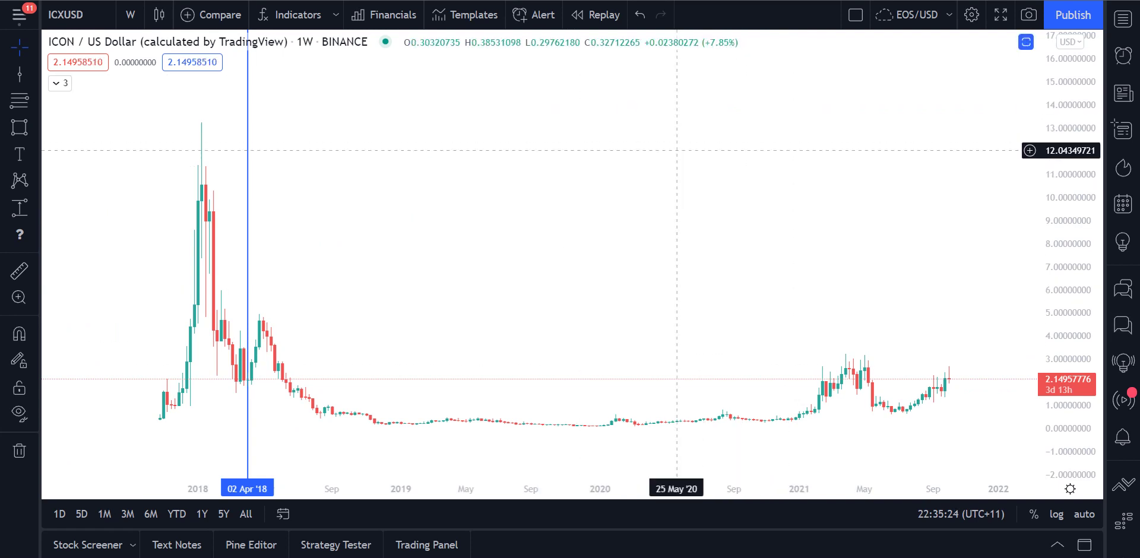
pyautogui.hotkey('ctrl', 'Tab')
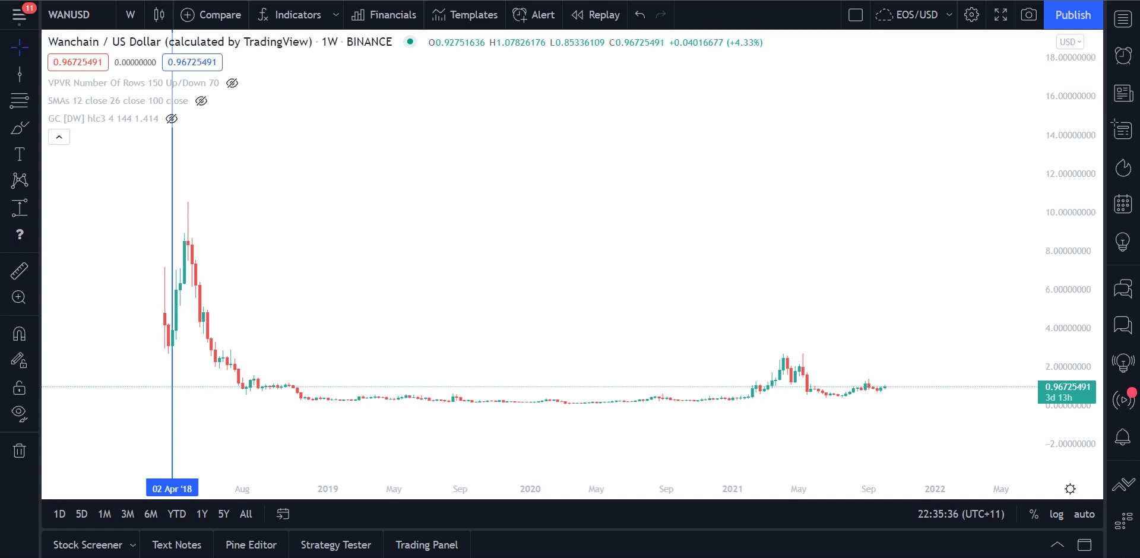
pyautogui.press('space')
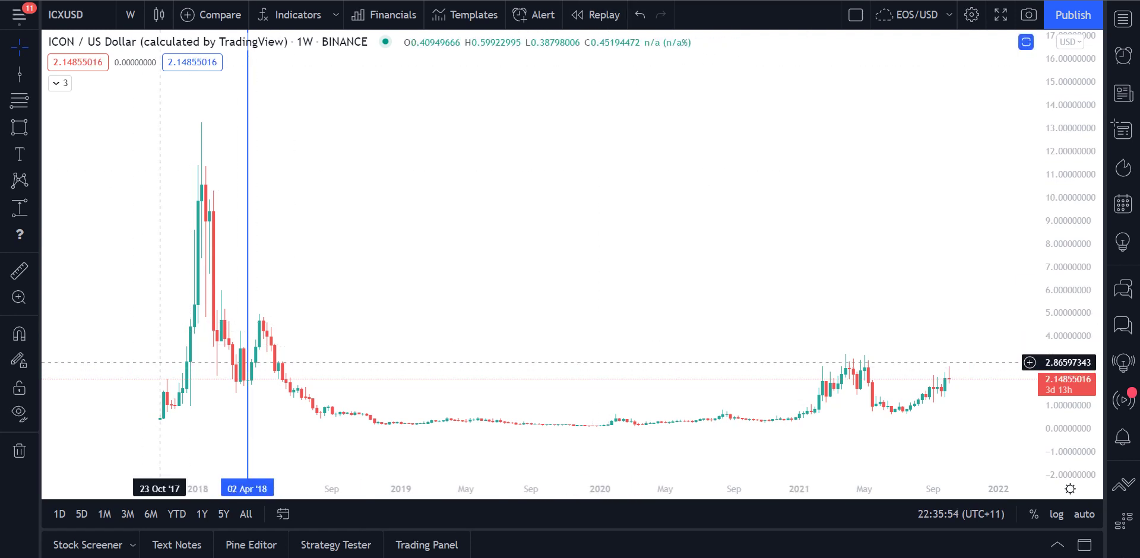
pyautogui.press('space')
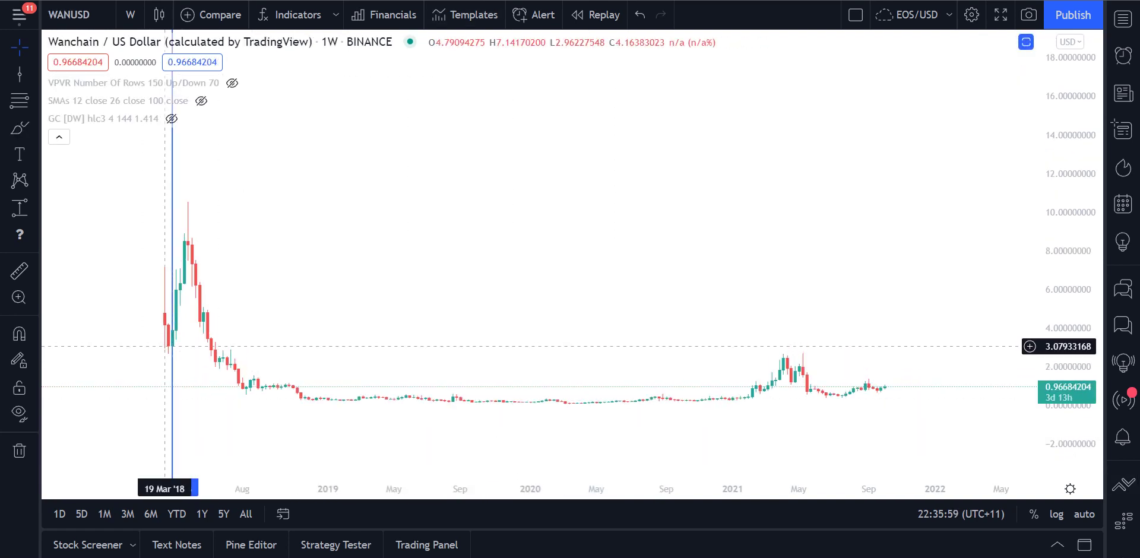
pyautogui.hotkey('shift', 'space')
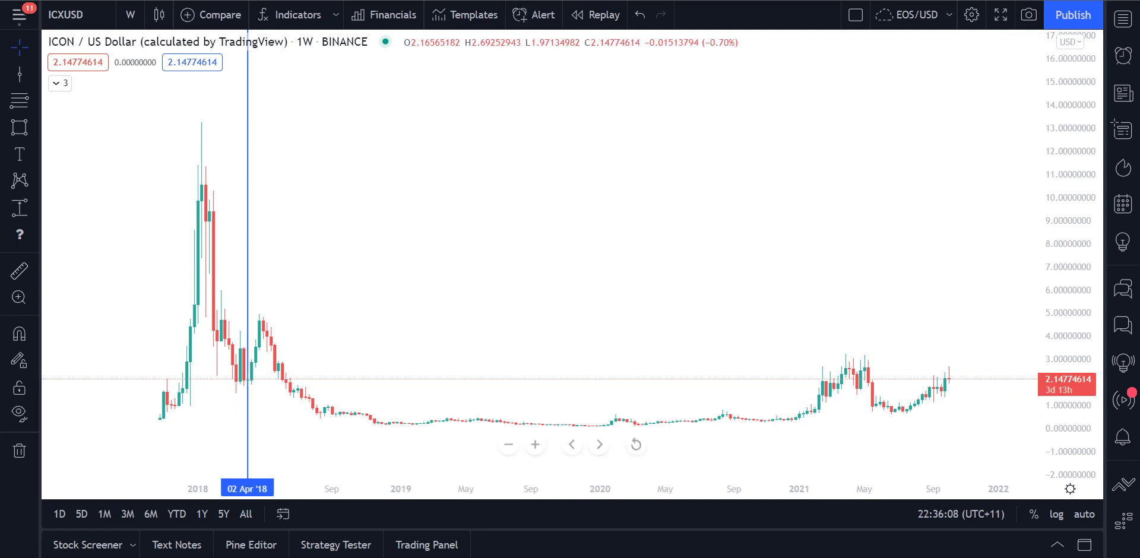
pyautogui.scroll(3, 570, 261)
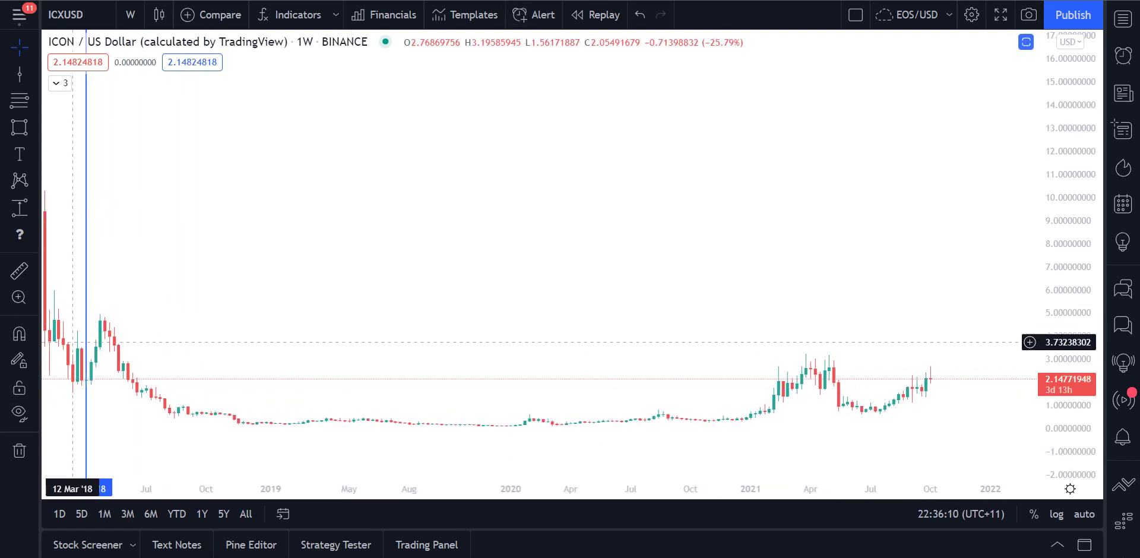
pyautogui.scroll(2, 217, 342)
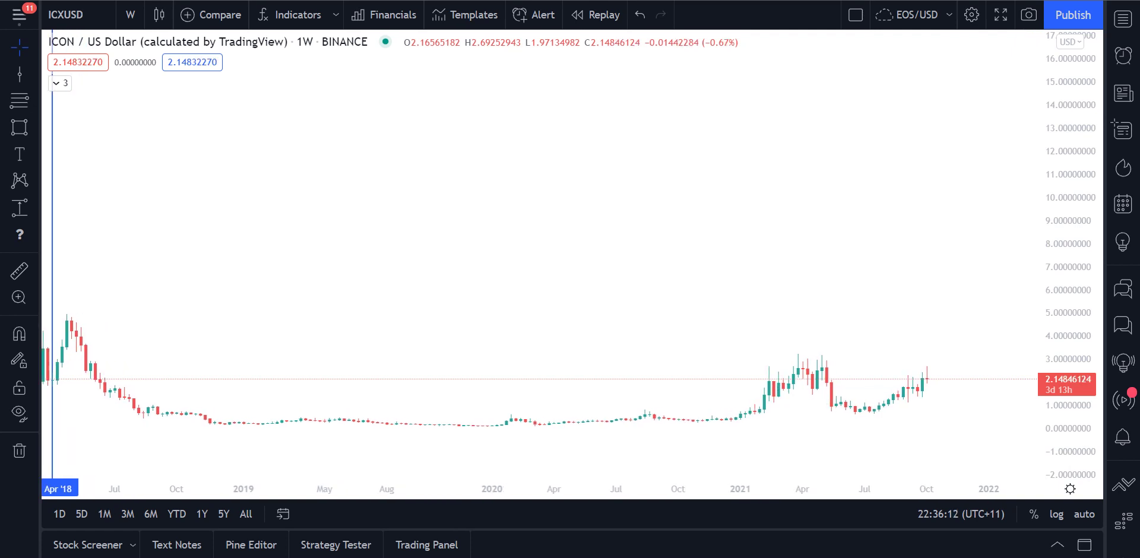
pyautogui.scroll(2, 216, 342)
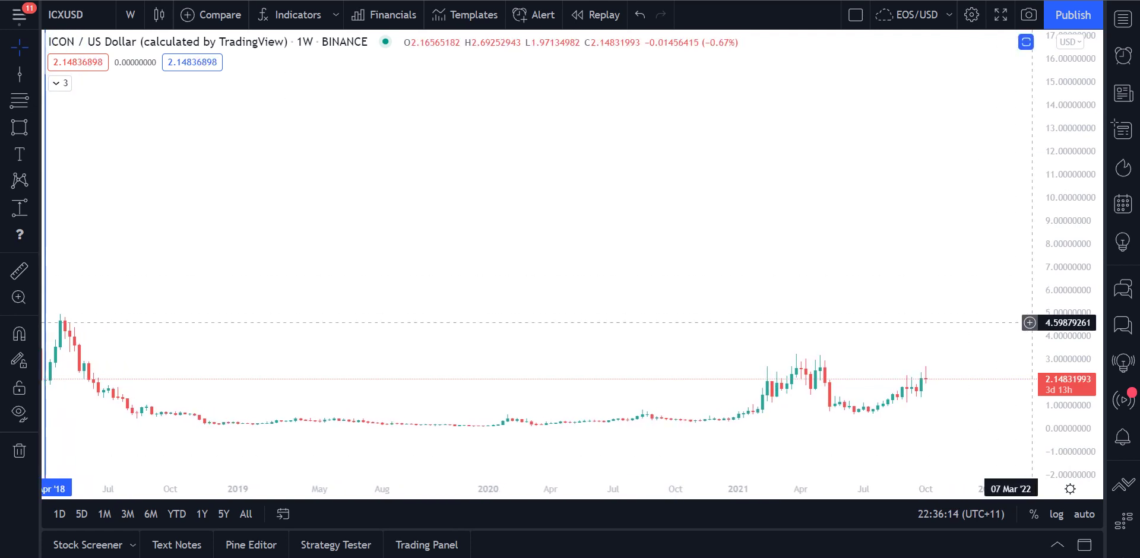
pyautogui.moveTo(1032, 323); pyautogui.dragTo(743, 248)
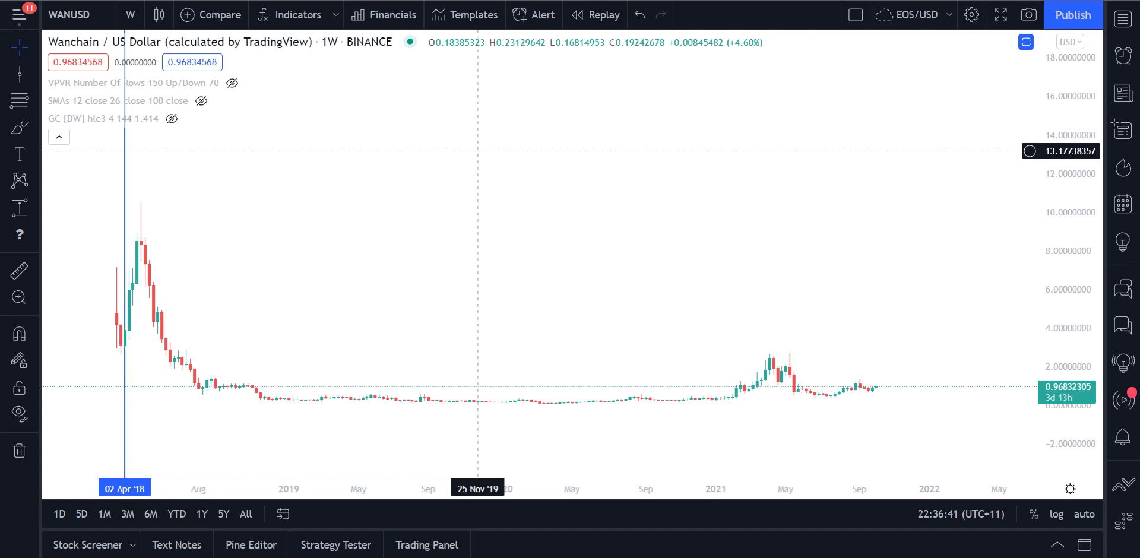
pyautogui.press('space')
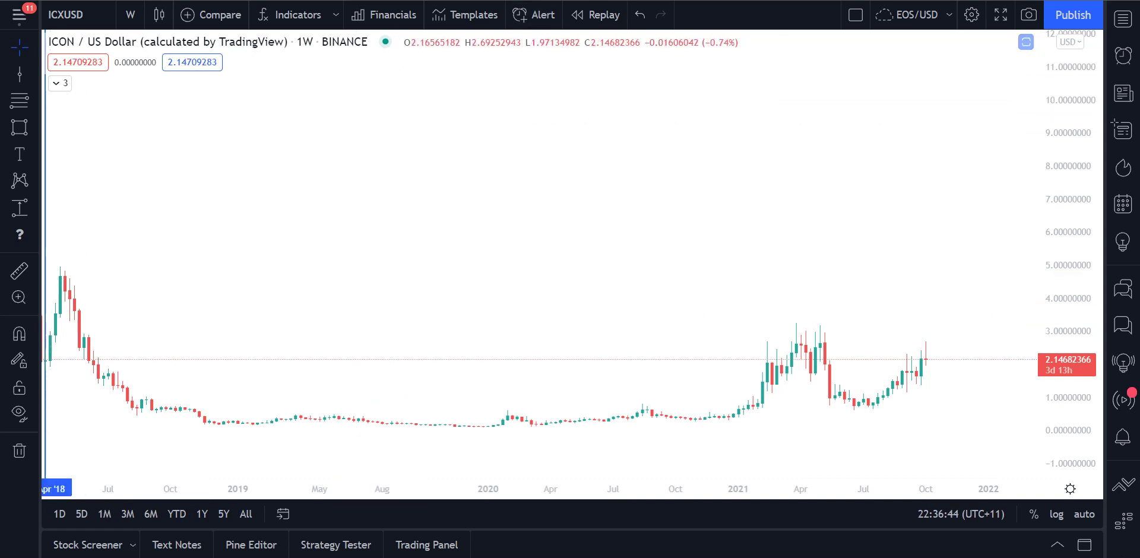
pyautogui.press('space')
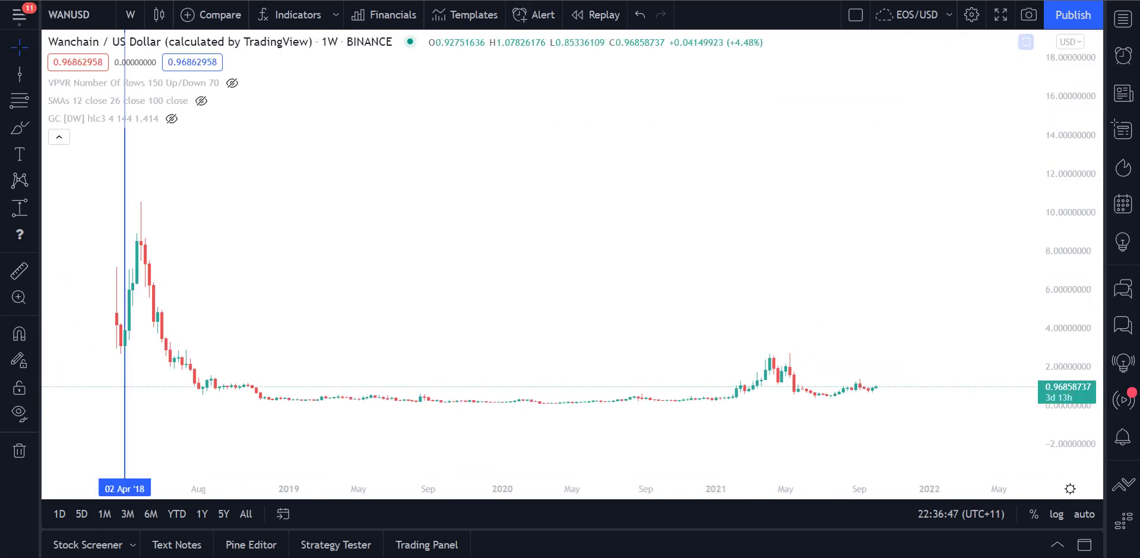
pyautogui.press('space')
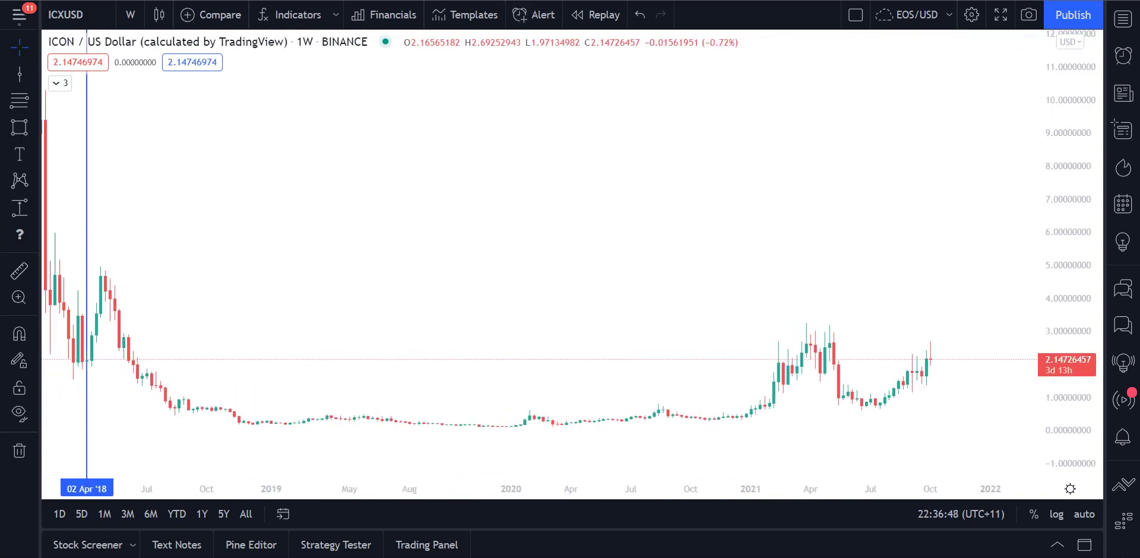
# Step: Draw a price range on the ICON chart from the spring 2018 high at about 4.93 up to the January 2018 peak at about 13.21
pyautogui.scroll(-3, 453, 453)
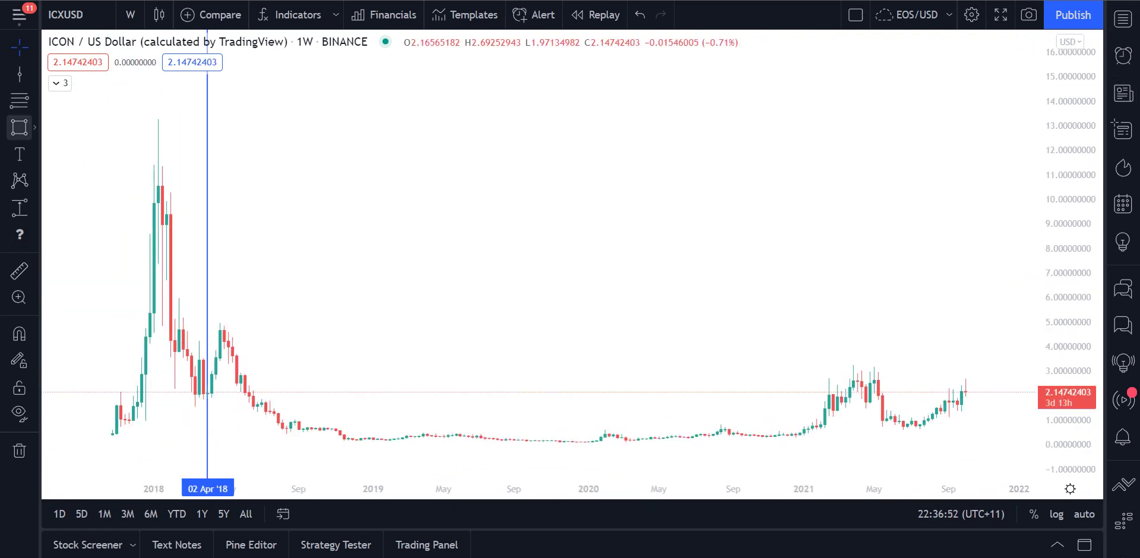
pyautogui.click(35, 127)
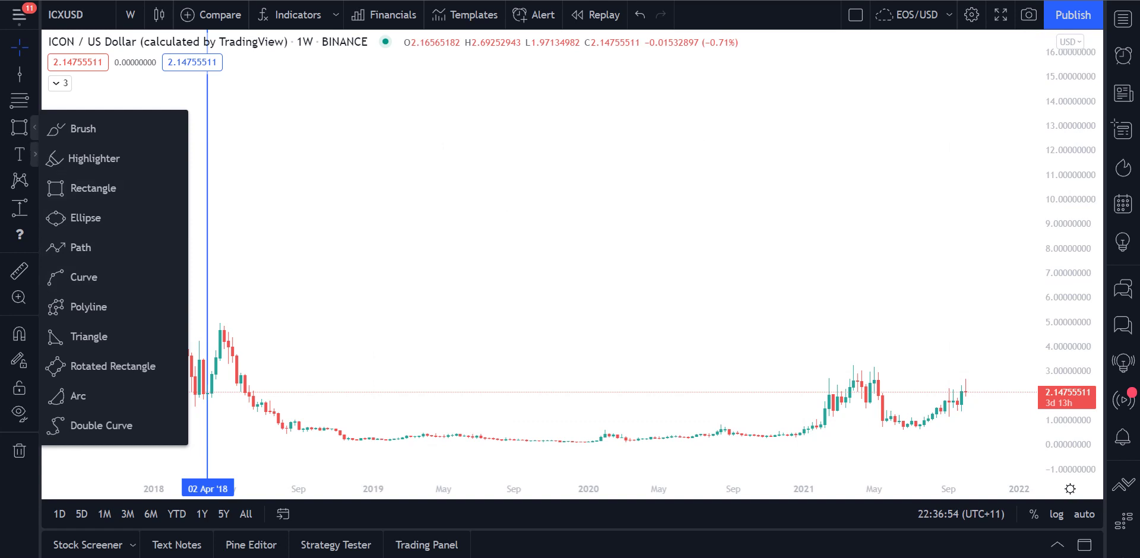
pyautogui.click(20, 208)
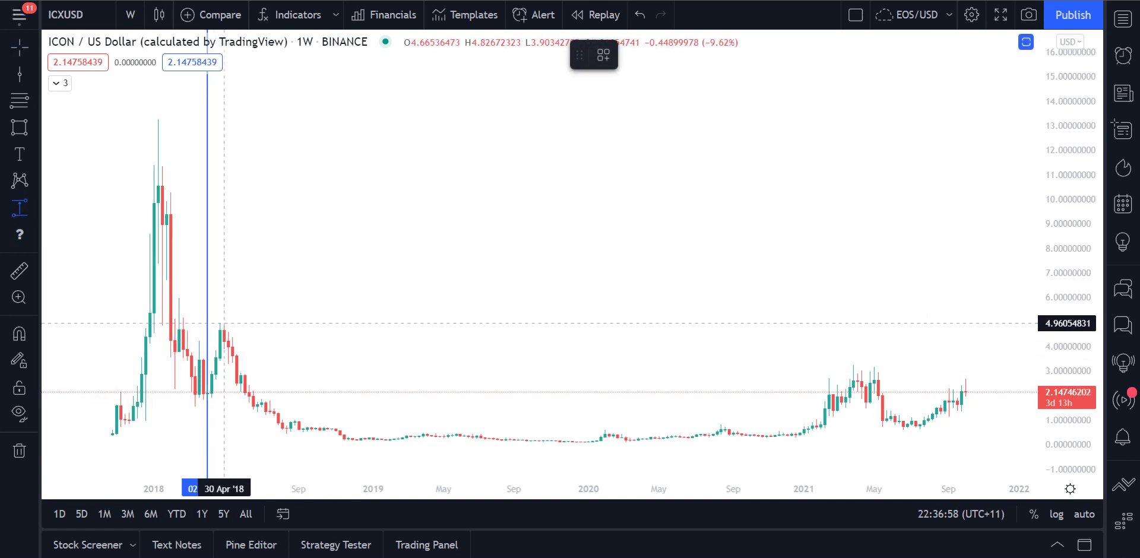
pyautogui.click(224, 324)
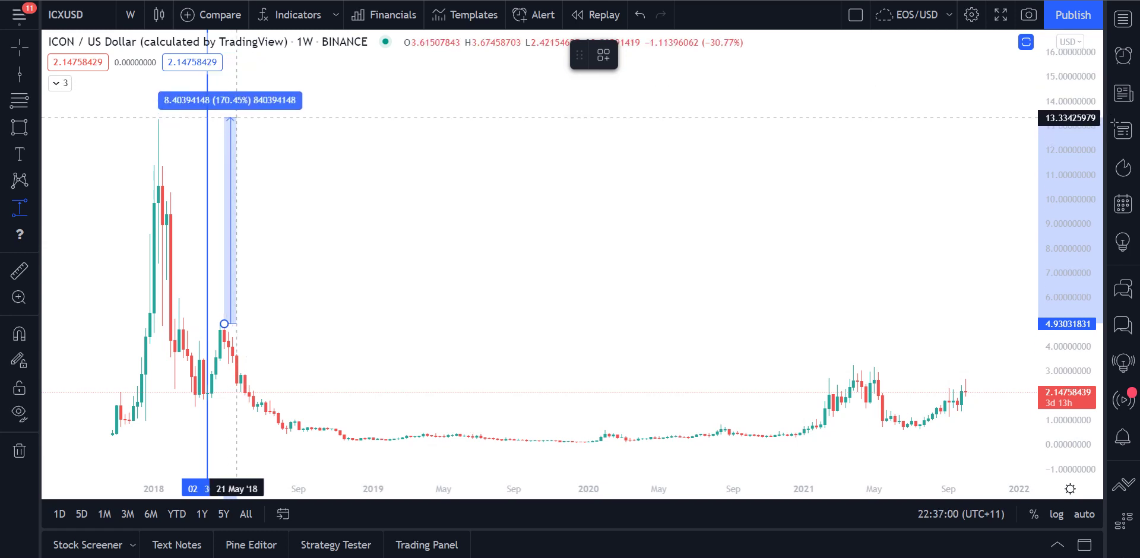
pyautogui.click(236, 120)
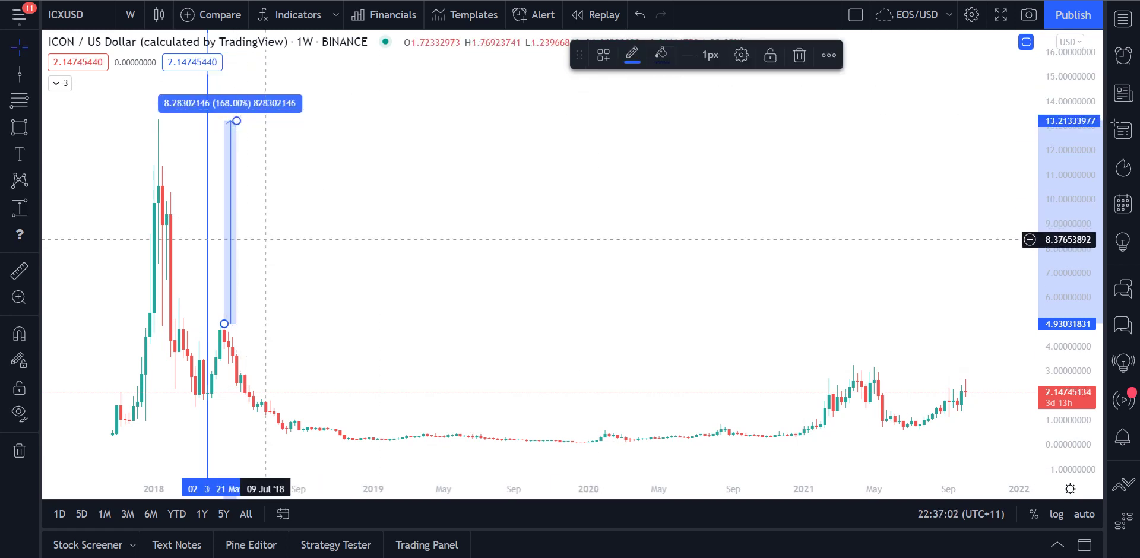
# Step: Draw a price range on the Wanchain chart from the 2018 high at about 10.52 and extend it to a gain of about 168%
pyautogui.press('space')
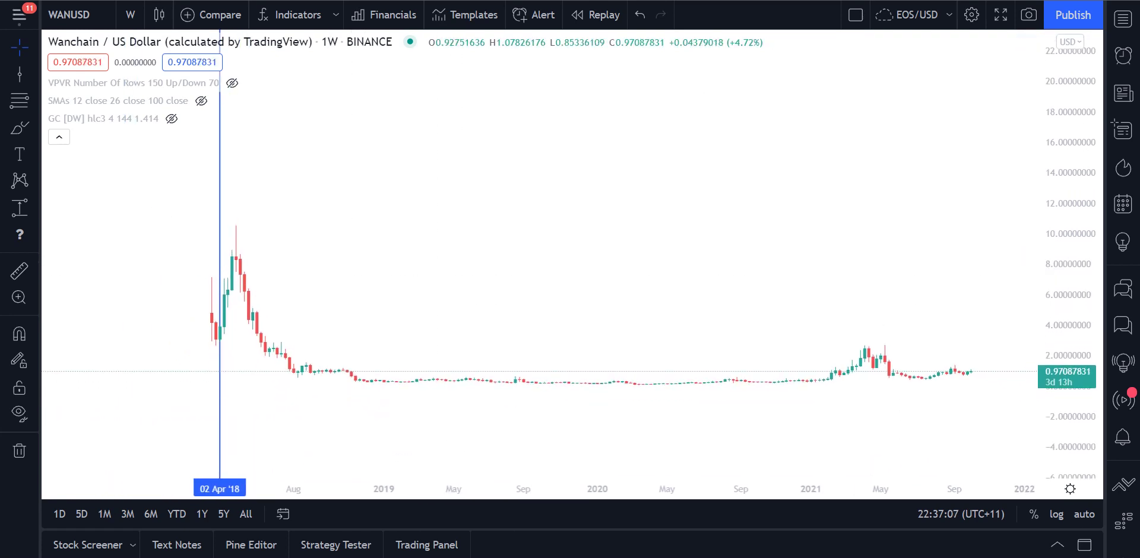
pyautogui.click(19, 207)
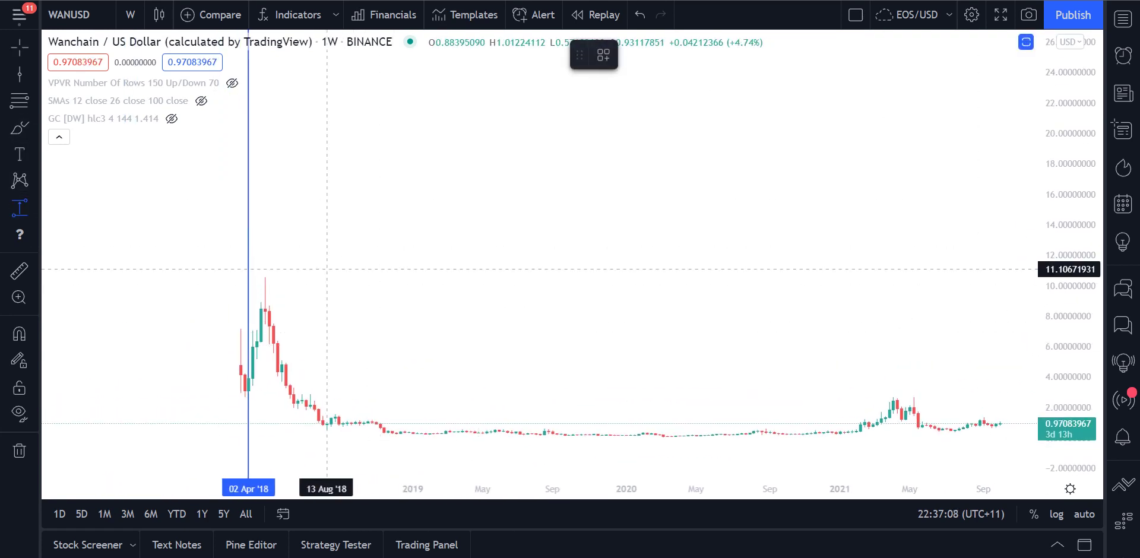
pyautogui.click(265, 277)
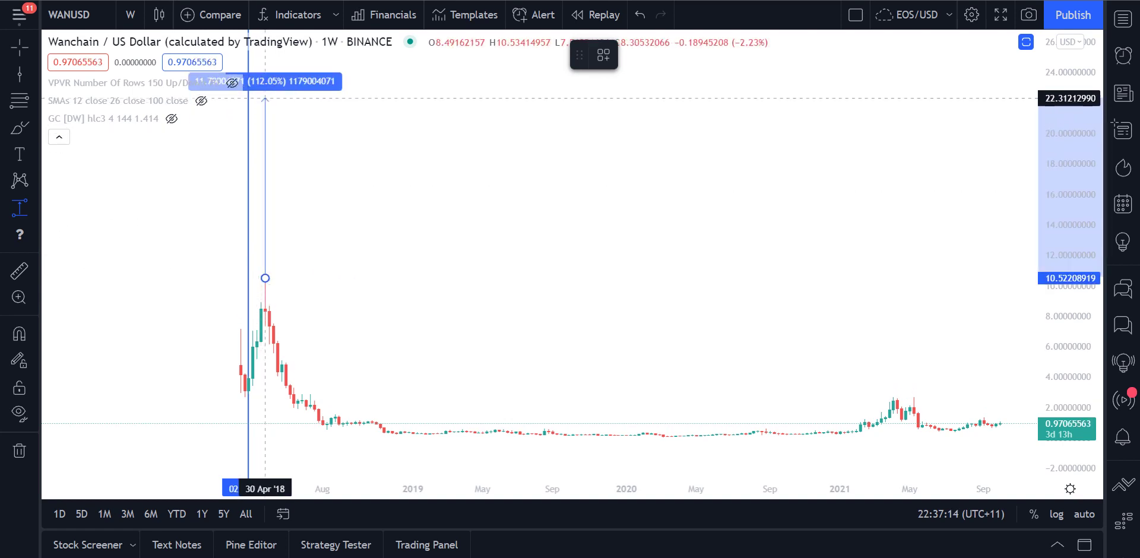
pyautogui.click(273, 70)
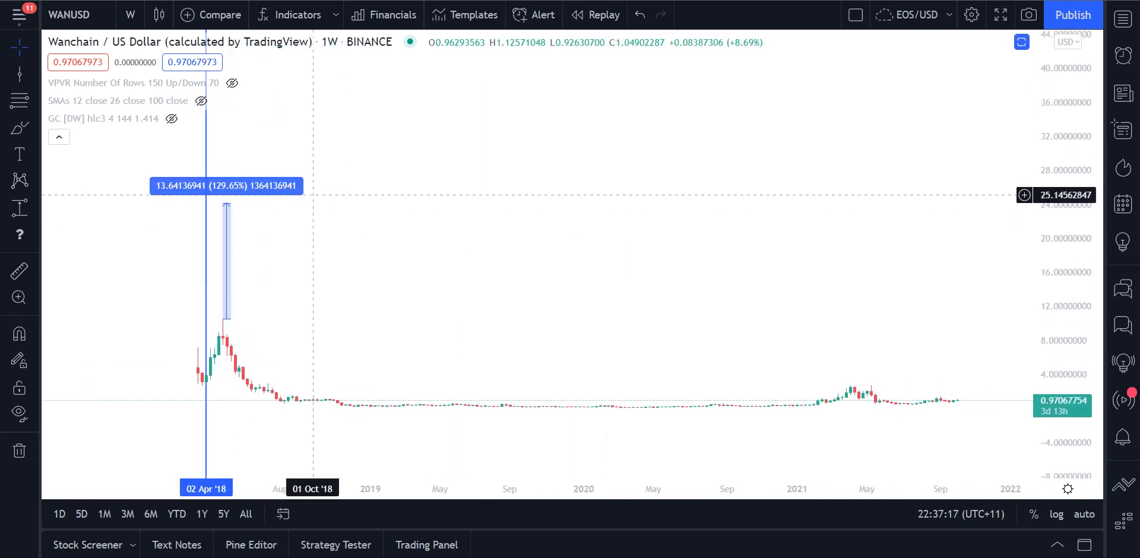
pyautogui.moveTo(231, 202)
pyautogui.mouseDown()
pyautogui.moveTo(231, 158)
pyautogui.moveTo(231, 168)
pyautogui.mouseUp()
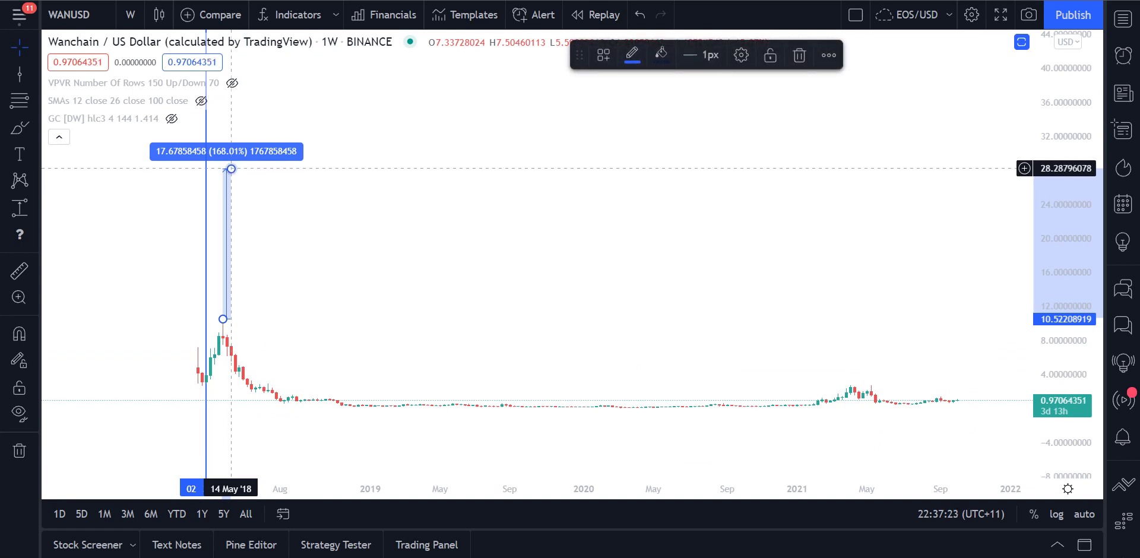
# Step: Place a horizontal line at about 28.20, level with the top of Wanchain's price range
pyautogui.click(34, 74)
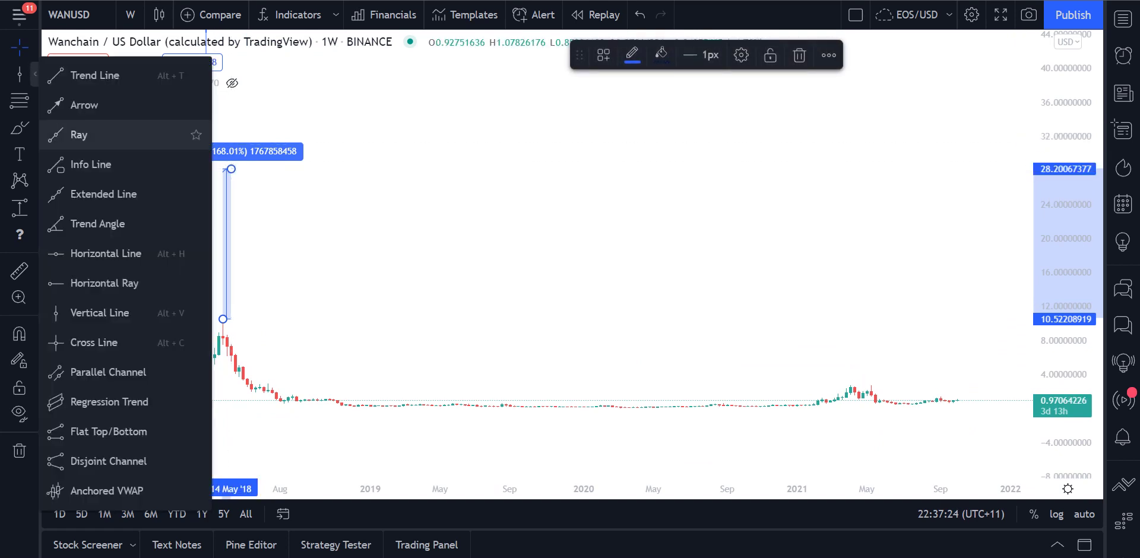
pyautogui.click(106, 254)
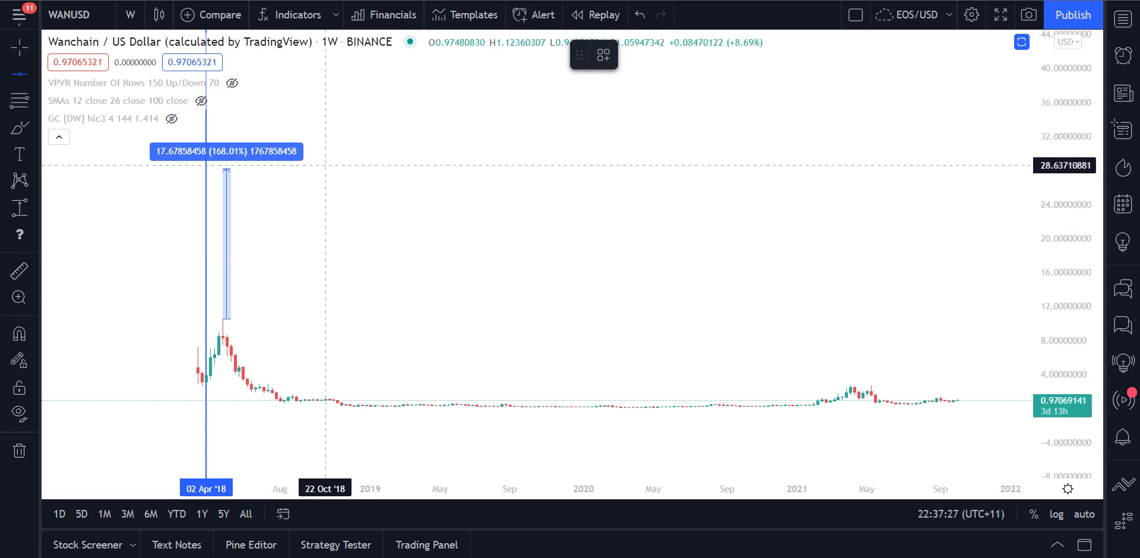
pyautogui.click(326, 169)
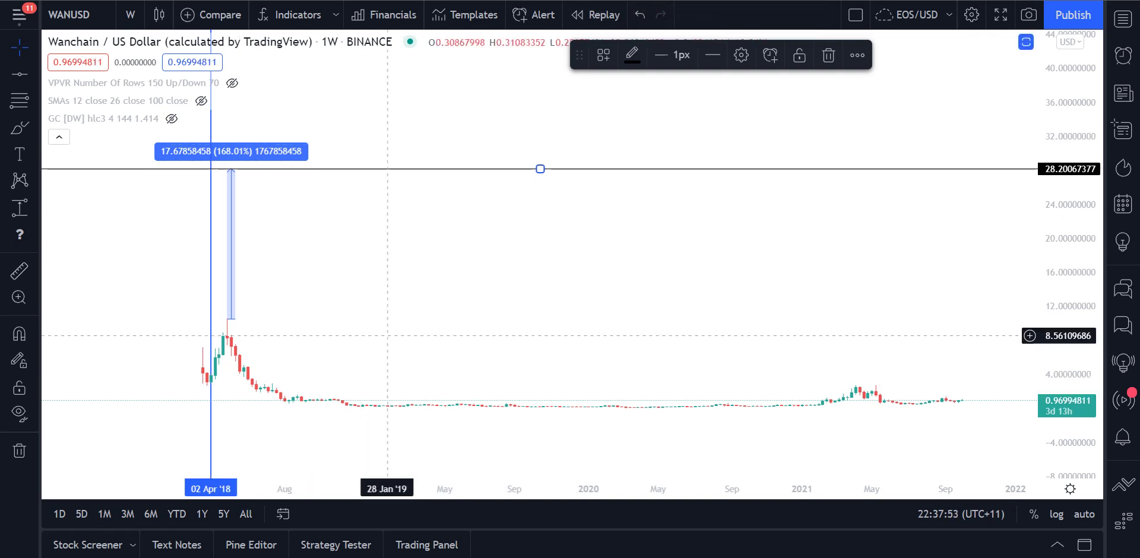
# Step: Circle the spring 2018 bounce beside the 2 April 2018 line on the ICON chart with the brush
pyautogui.press('space')
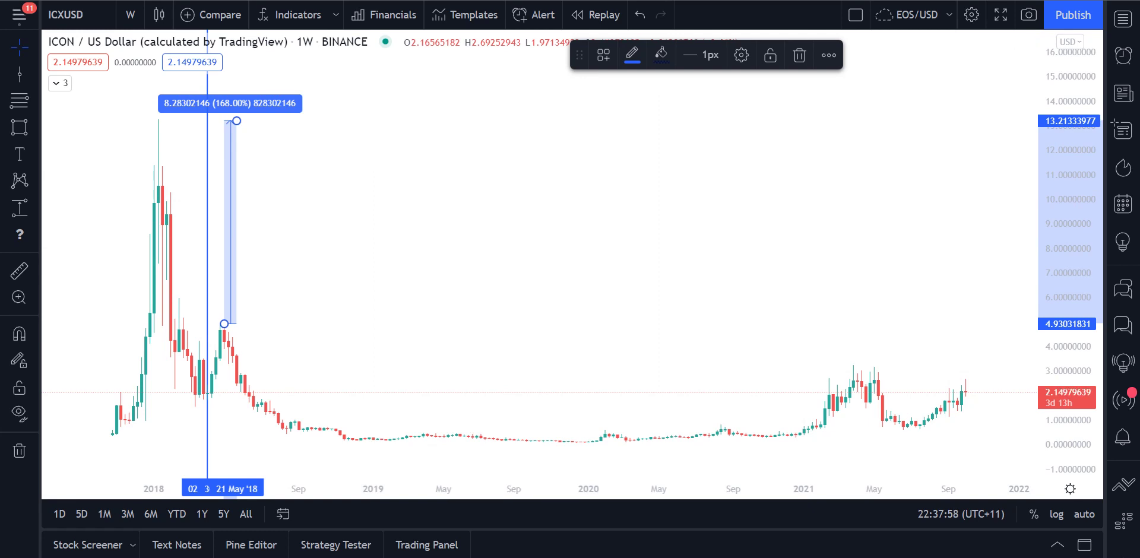
pyautogui.press('space')
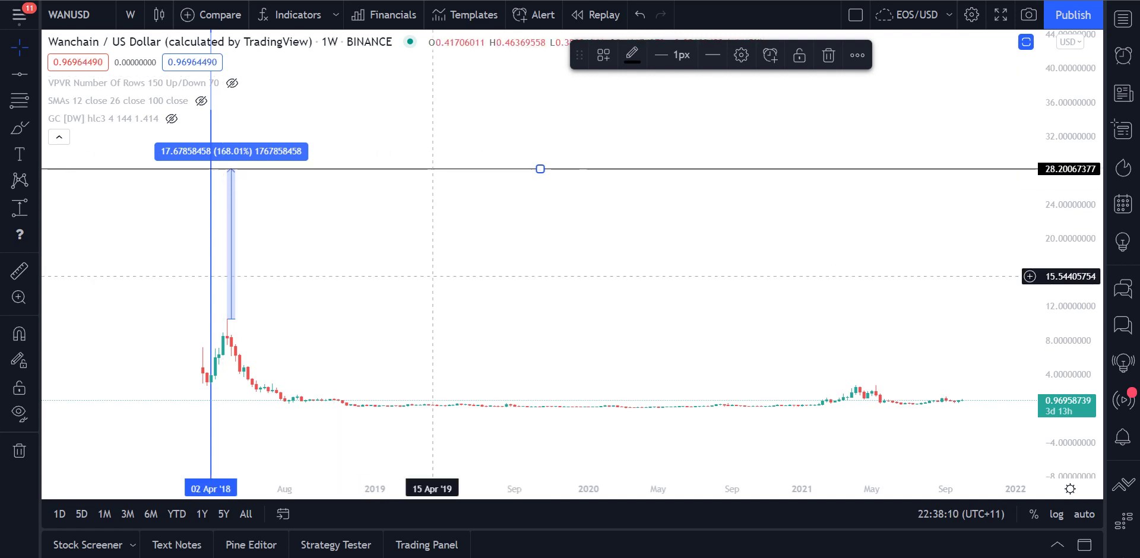
pyautogui.moveTo(433, 276); pyautogui.dragTo(380, 223)
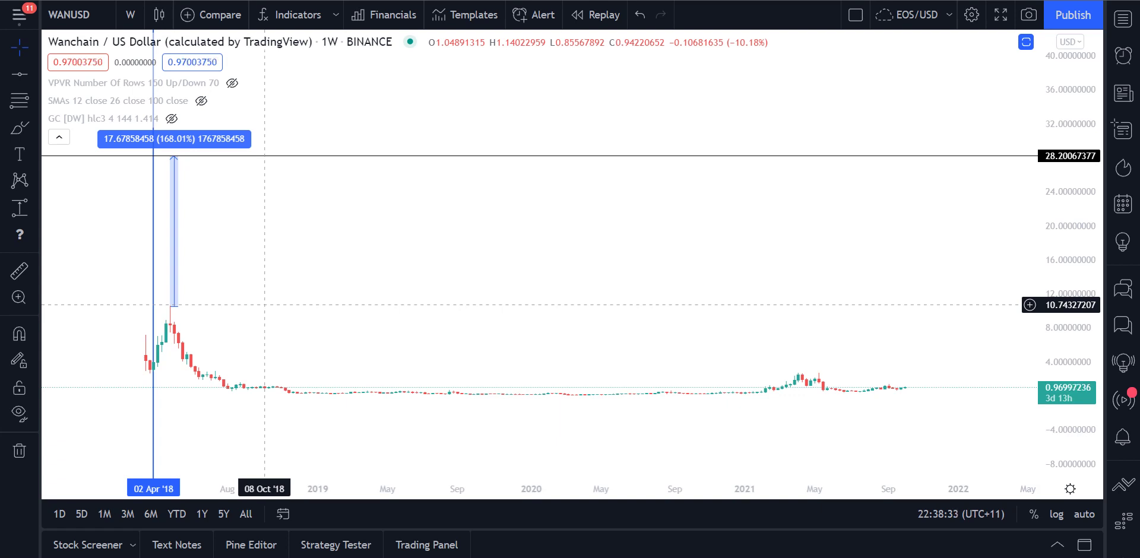
pyautogui.press('space')
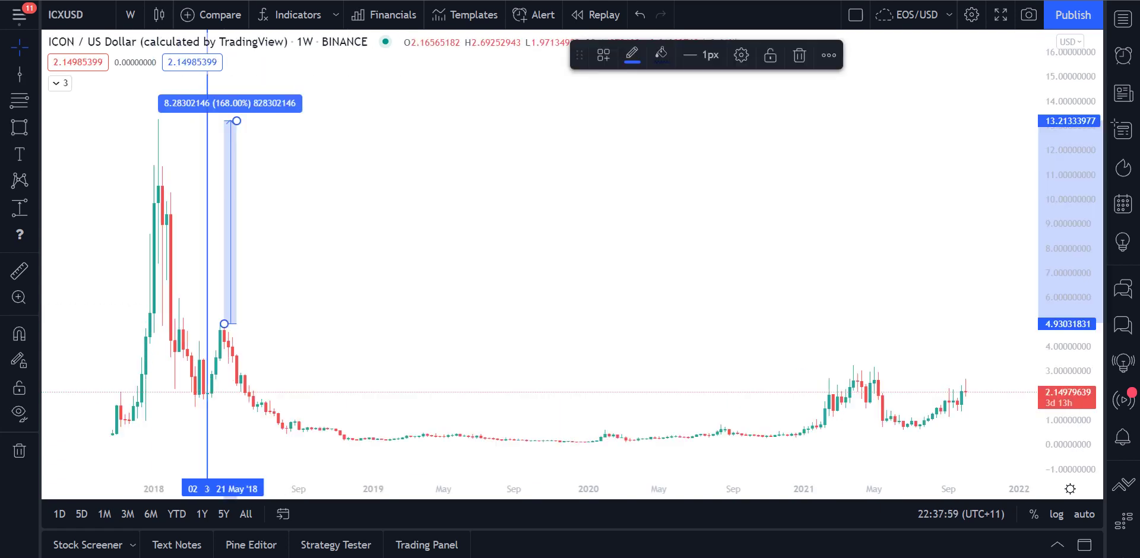
pyautogui.click(35, 128)
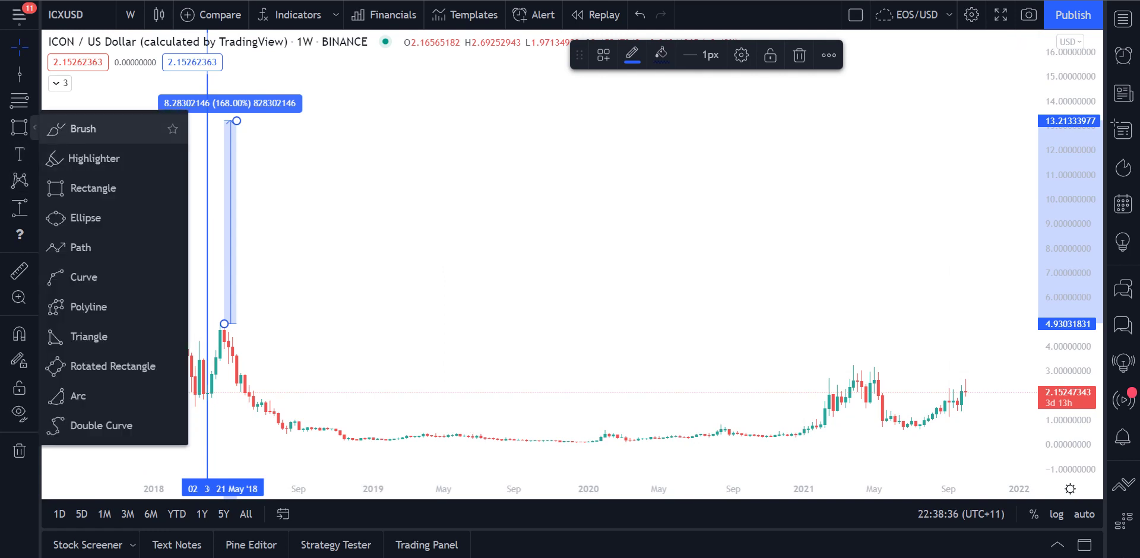
pyautogui.click(79, 119)
pyautogui.moveTo(226, 325)
pyautogui.mouseDown()
pyautogui.moveTo(201, 341)
pyautogui.moveTo(244, 399)
pyautogui.moveTo(220, 326)
pyautogui.mouseUp()
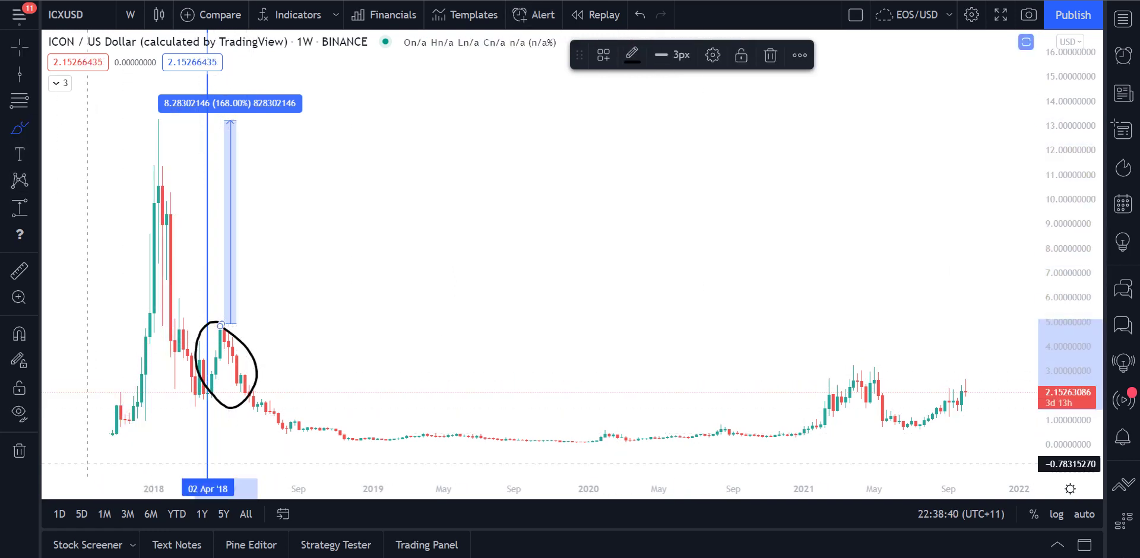
# Step: Circle Wanchain's spring 2018 peak with the brush and draw a large loop over the empty area before the 2 April 2018 line
pyautogui.press('space')
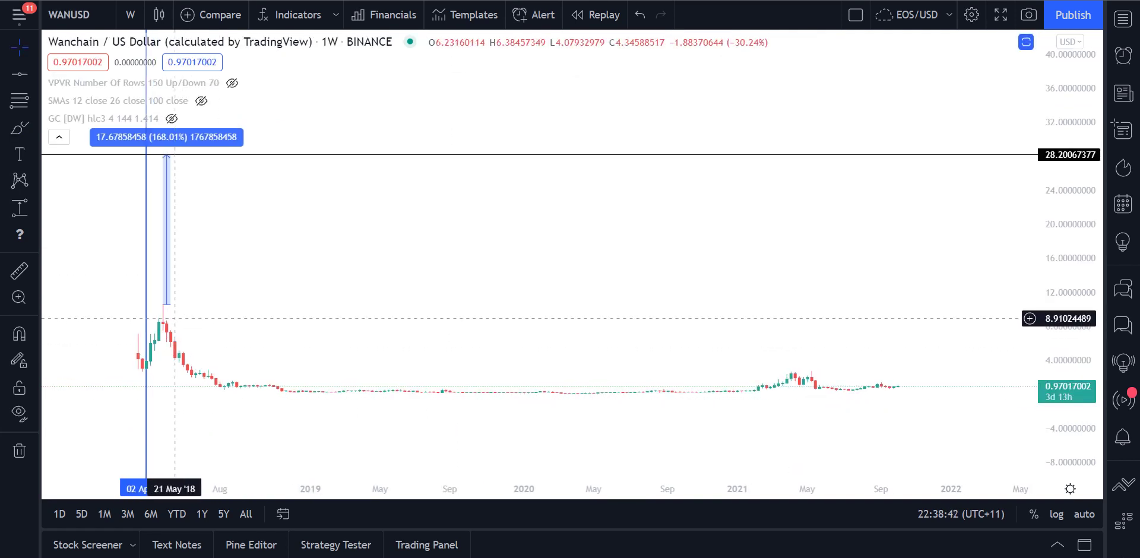
pyautogui.hotkey('alt', 'shift', 'b')
pyautogui.moveTo(176, 315)
pyautogui.mouseDown()
pyautogui.moveTo(174, 388)
pyautogui.moveTo(157, 289)
pyautogui.mouseUp()
pyautogui.moveTo(76, 164)
pyautogui.mouseDown()
pyautogui.moveTo(42, 196)
pyautogui.moveTo(141, 249)
pyautogui.moveTo(96, 177)
pyautogui.mouseUp()
pyautogui.moveTo(186, 166); pyautogui.dragTo(345, 159)
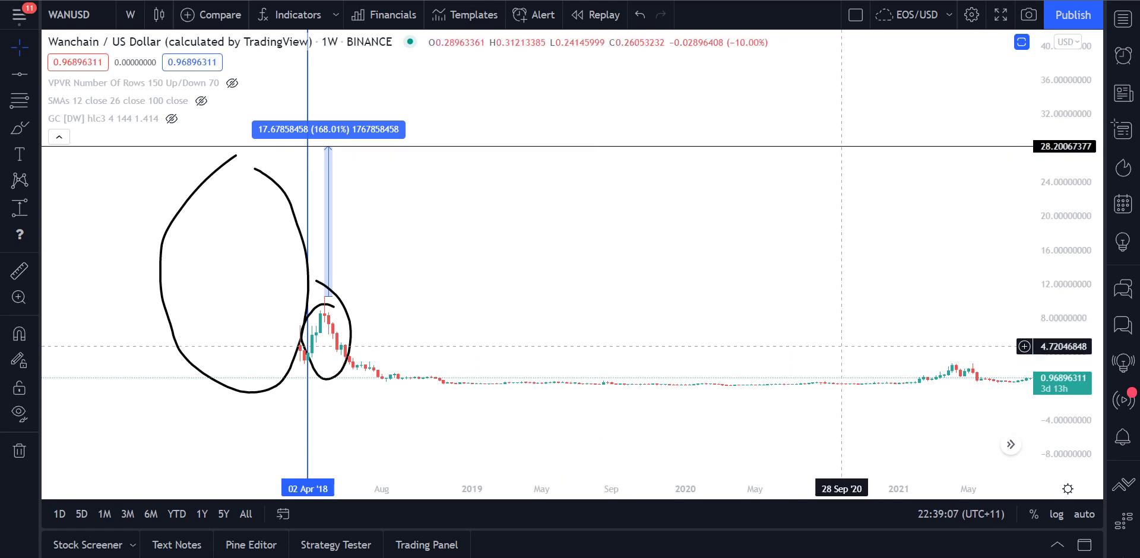
pyautogui.moveTo(820, 320); pyautogui.dragTo(751, 303)
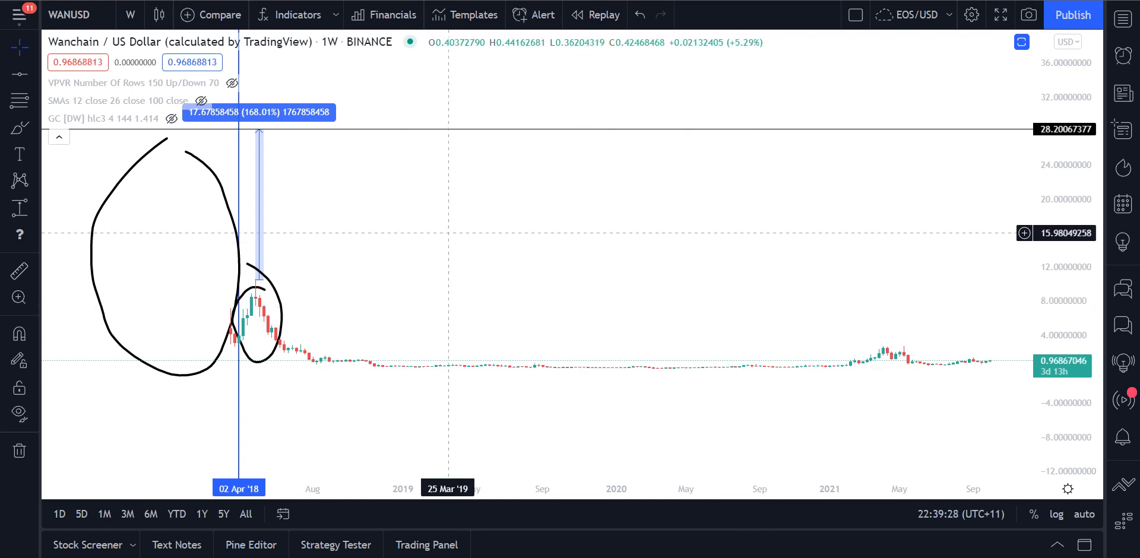
pyautogui.moveTo(435, 230); pyautogui.dragTo(395, 234)
pyautogui.scroll(-1, 926, 133)
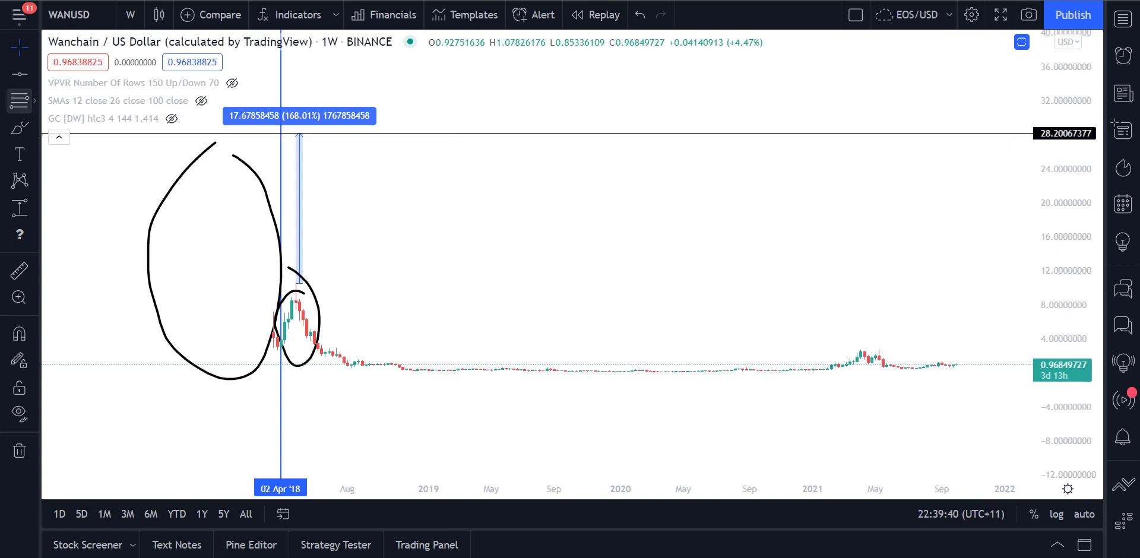
# Step: Measure the rise from Wanchain's current price up to the horizontal line at about 28.20, and clear the measurement
pyautogui.moveTo(665, 250); pyautogui.dragTo(606, 260)
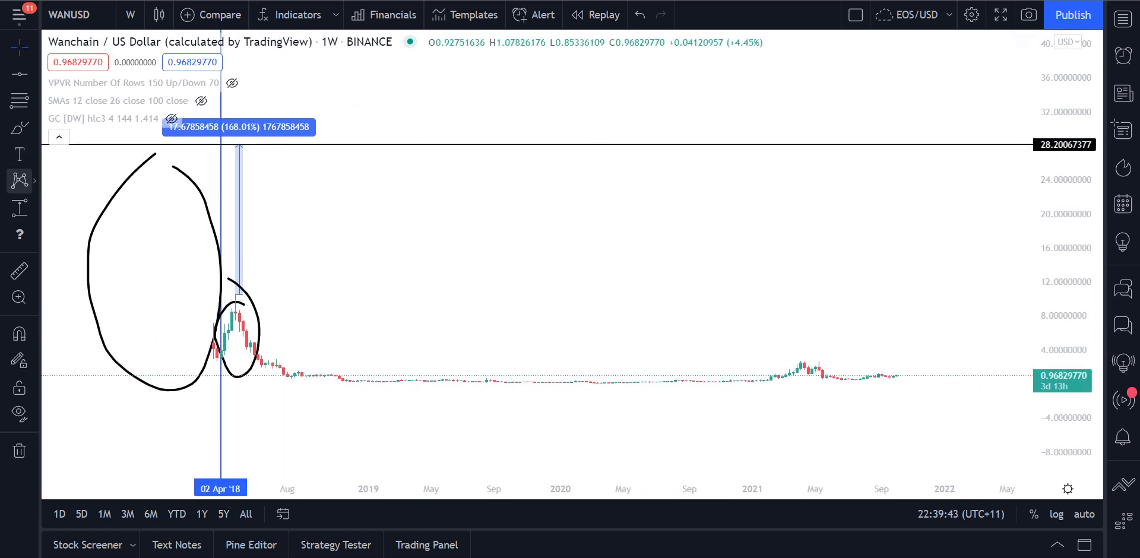
pyautogui.click(20, 271)
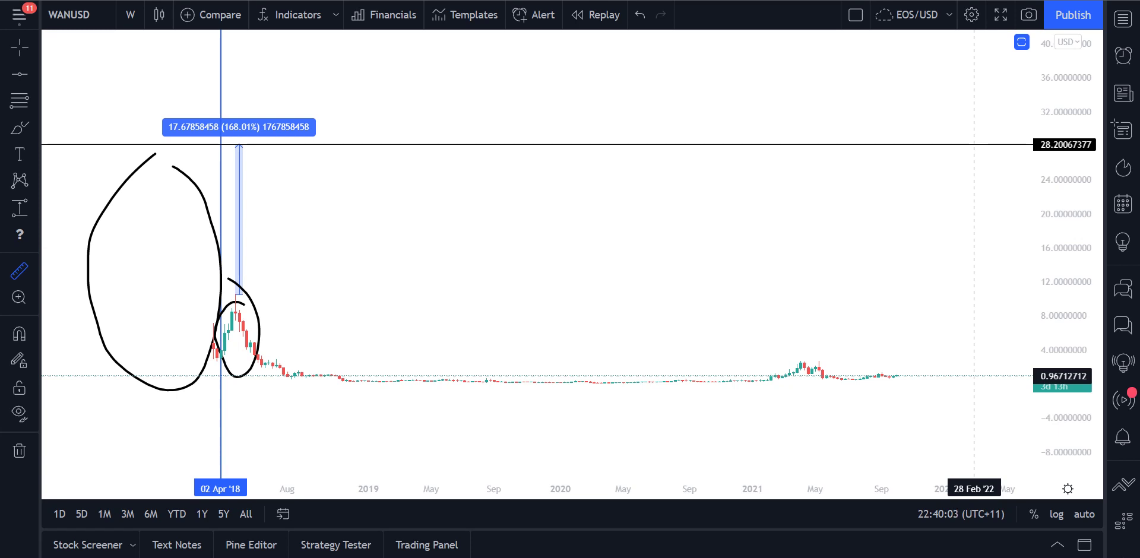
pyautogui.click(974, 374)
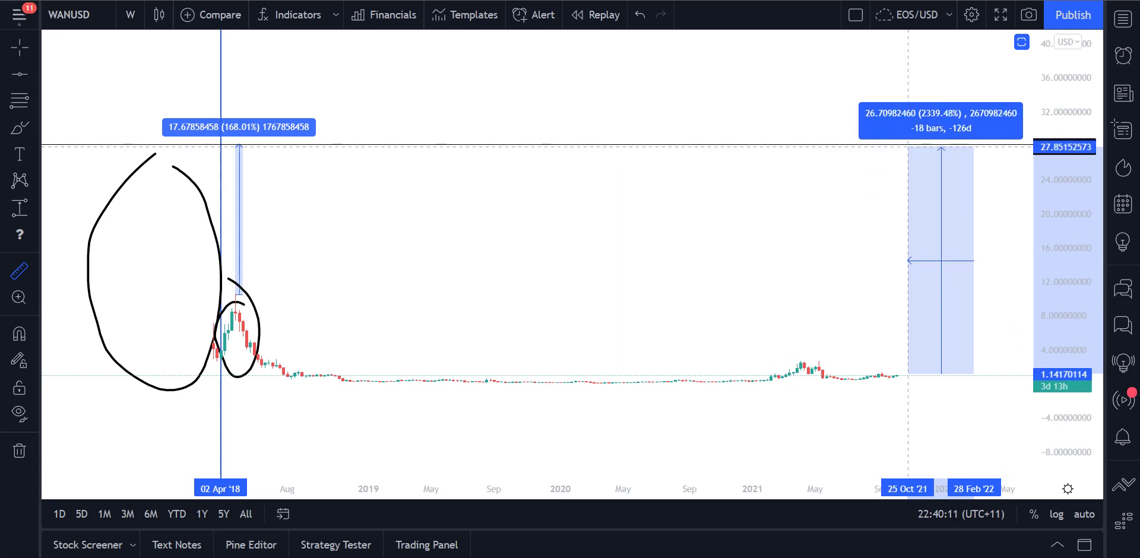
pyautogui.click(908, 146)
pyautogui.click(882, 178)
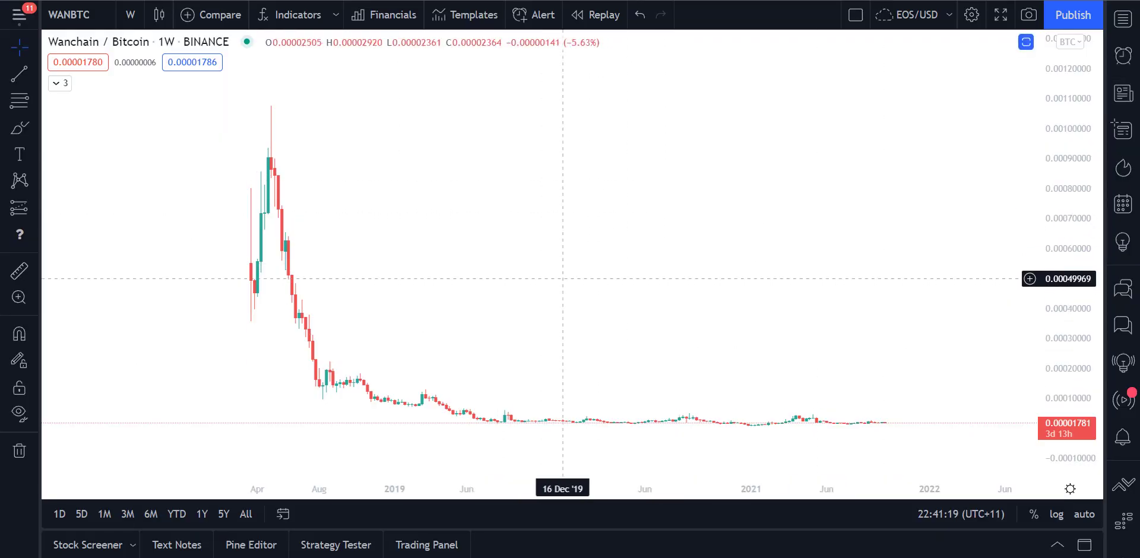
# Step: Examine the weekly Wanchain/Bitcoin price history, from the 2018 peak to the latest candles
pyautogui.moveTo(674, 316); pyautogui.dragTo(683, 281)
pyautogui.moveTo(1064, 178); pyautogui.dragTo(1063, 226)
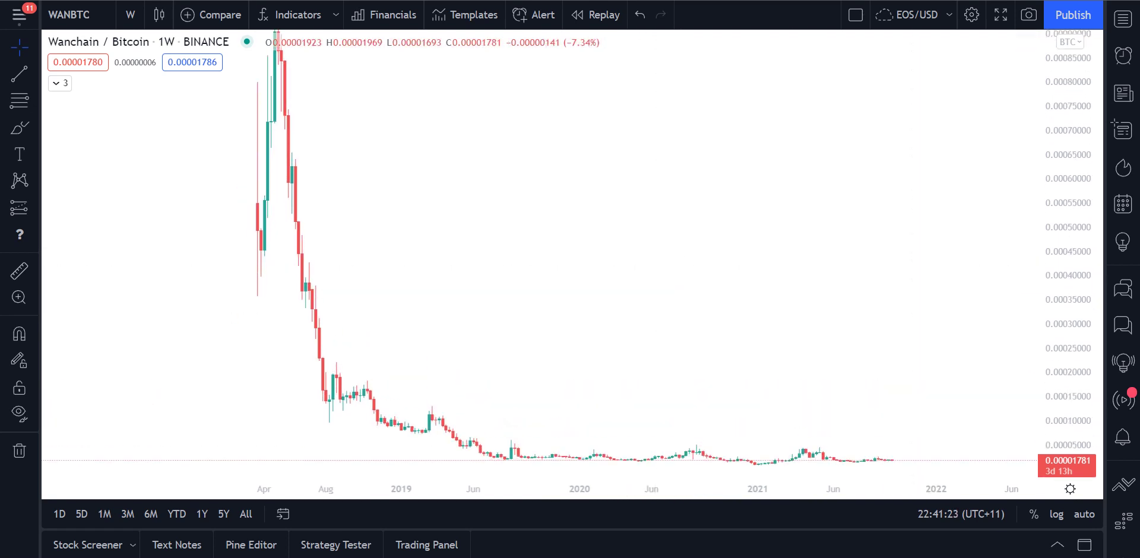
pyautogui.moveTo(920, 324); pyautogui.dragTo(878, 273)
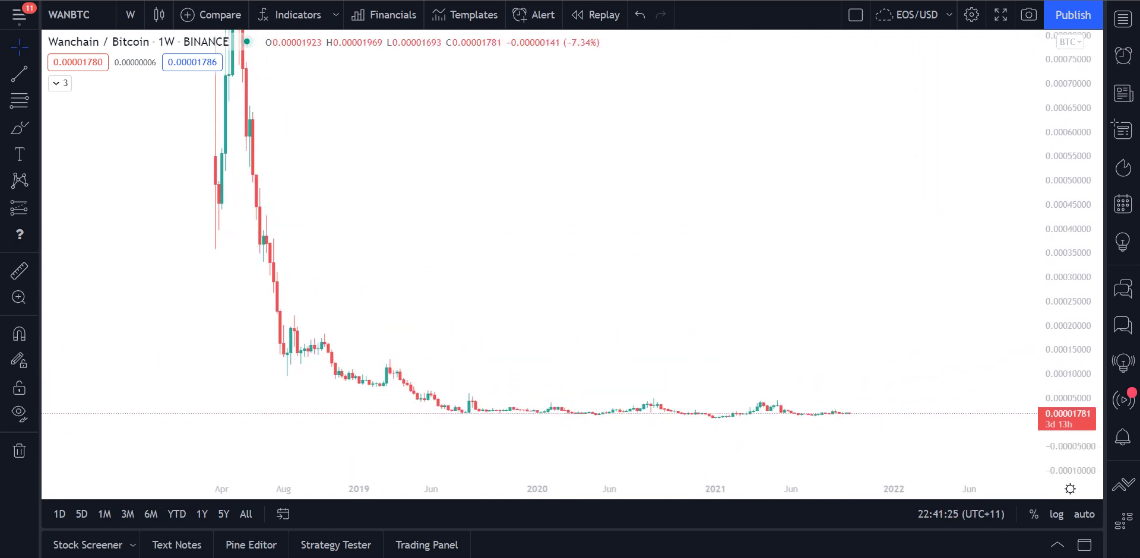
pyautogui.moveTo(939, 307); pyautogui.dragTo(957, 167)
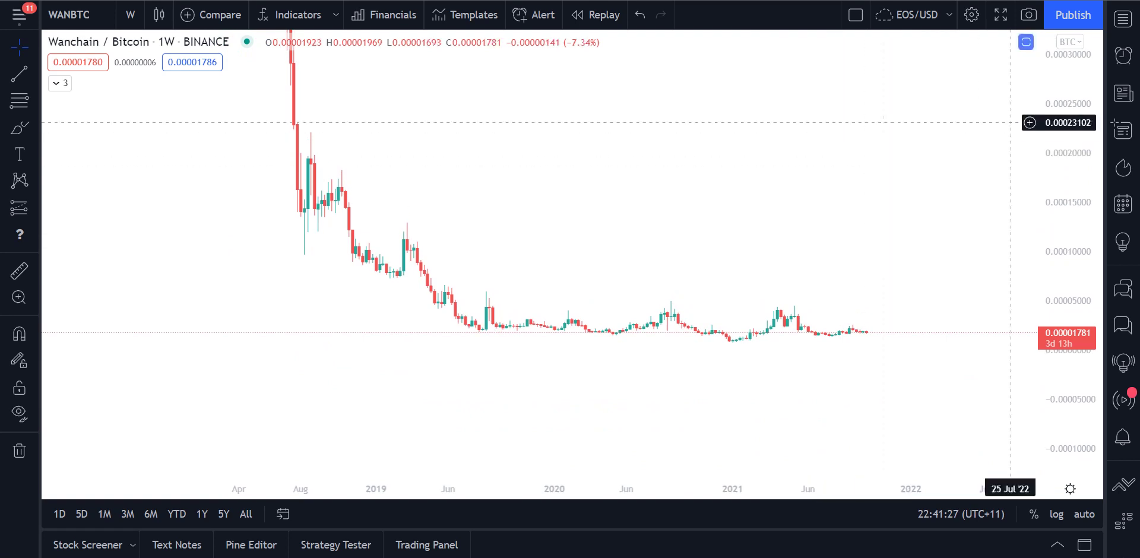
pyautogui.doubleClick(1066, 124)
pyautogui.moveTo(806, 356); pyautogui.dragTo(833, 372)
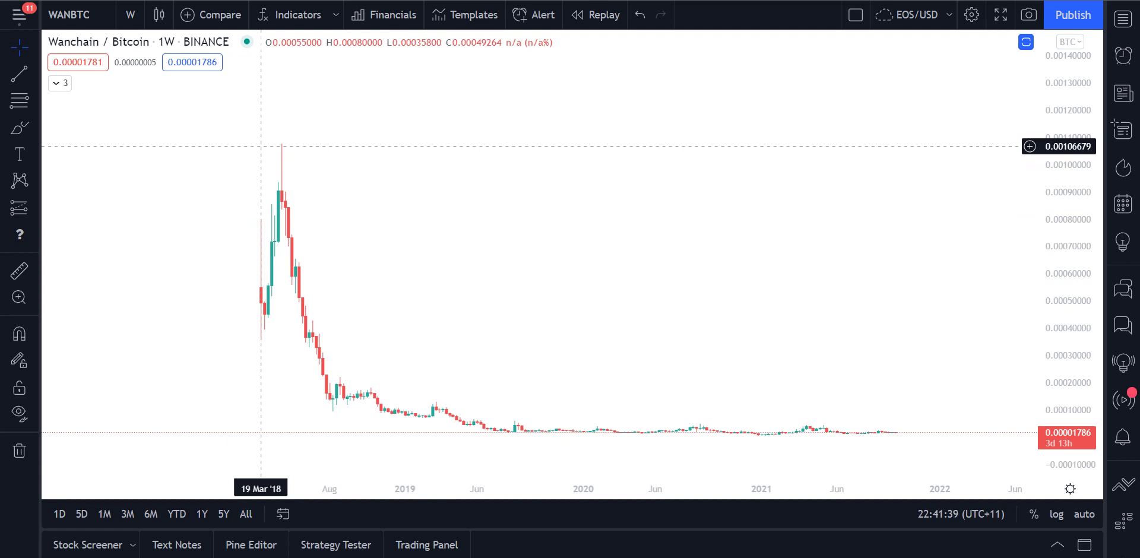
pyautogui.moveTo(1069, 315); pyautogui.dragTo(1069, 356)
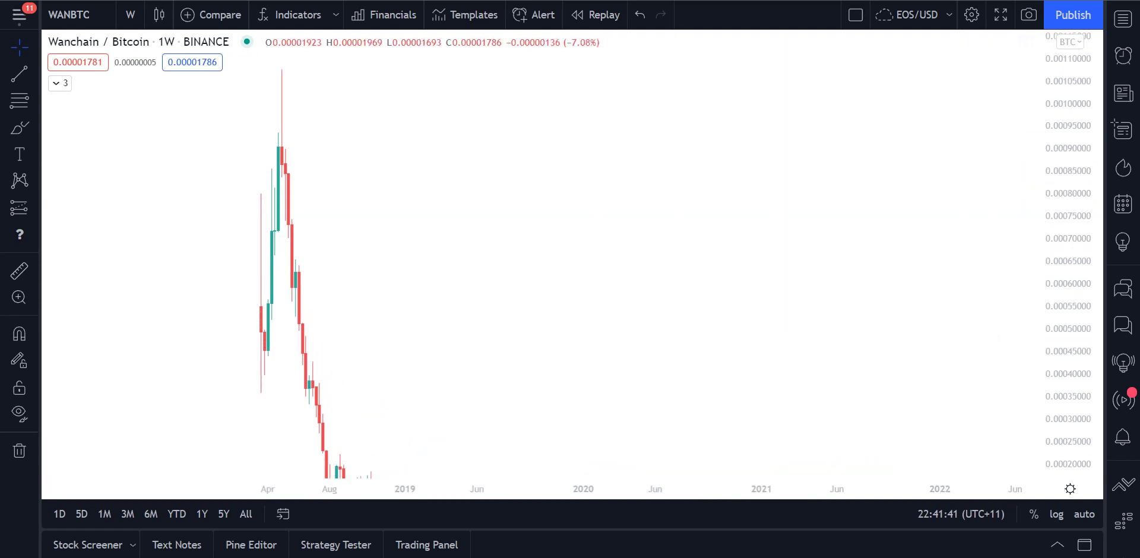
# Step: Place a horizontal line on the Wanchain/Bitcoin chart at about 0.00004482, level with the 2021 highs
pyautogui.moveTo(918, 384); pyautogui.dragTo(831, 234)
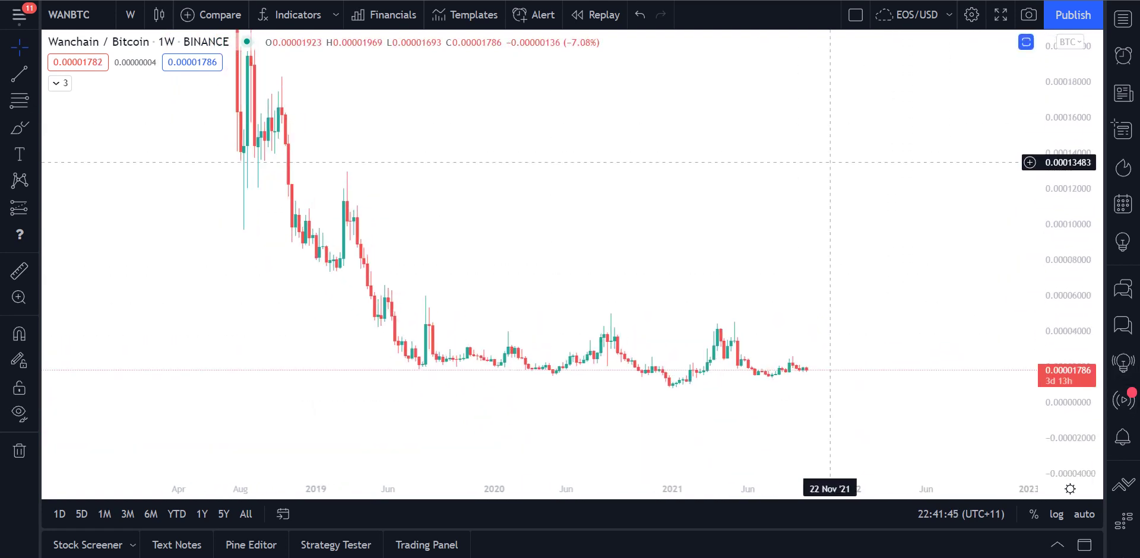
pyautogui.click(19, 101)
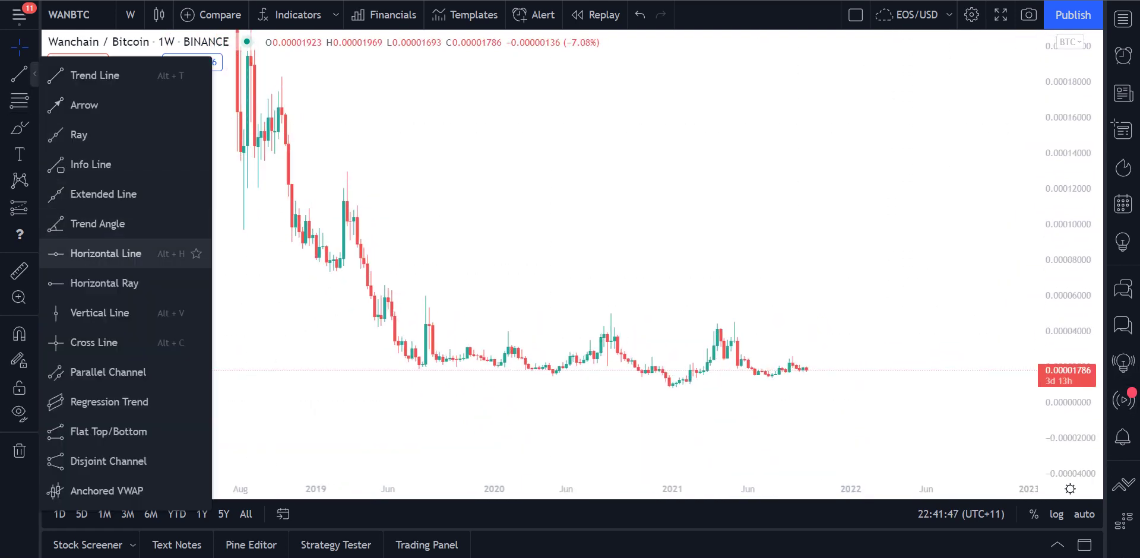
pyautogui.click(89, 254)
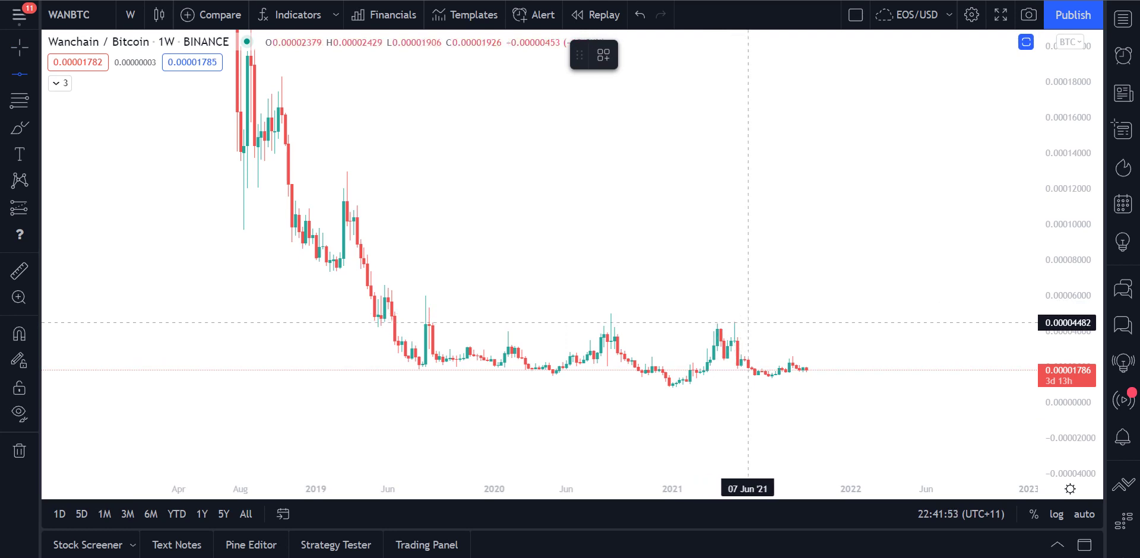
pyautogui.click(749, 322)
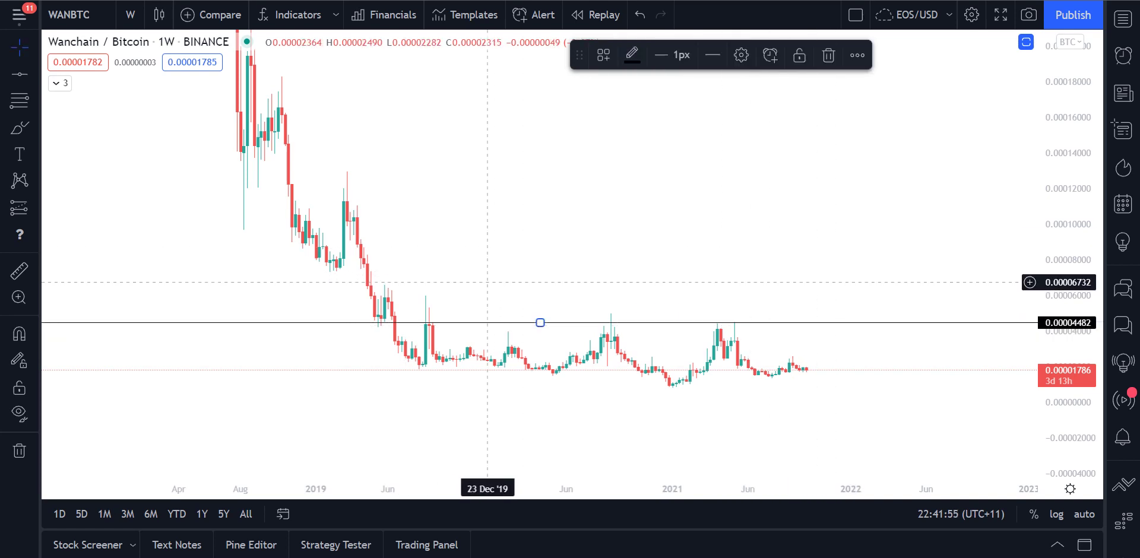
# Step: Place two more horizontal resistance lines on the Wanchain/Bitcoin chart, at about 0.00007357 and 0.00012066
pyautogui.click(20, 74)
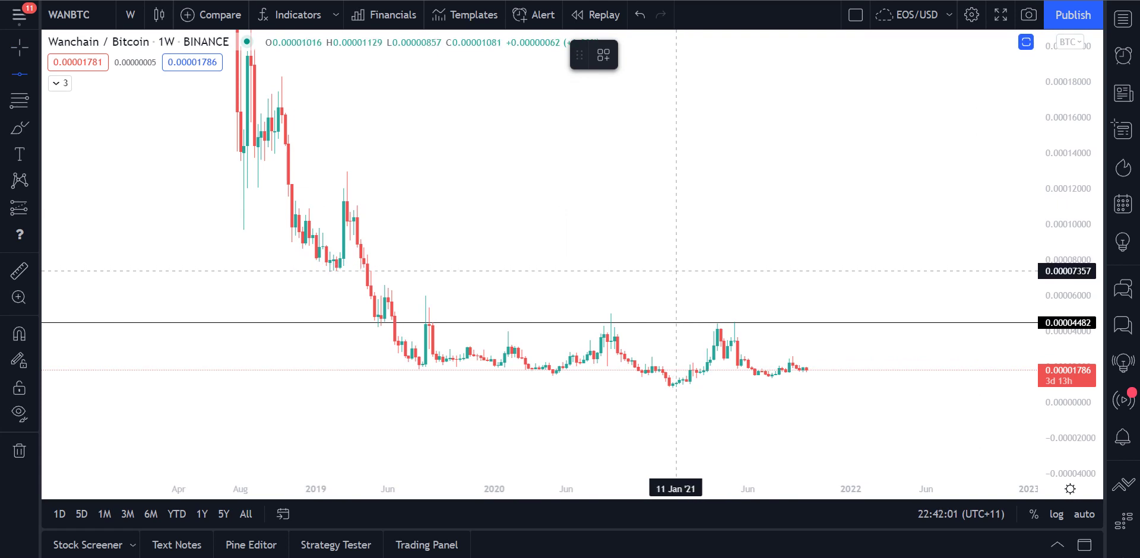
pyautogui.click(541, 271)
pyautogui.moveTo(535, 176); pyautogui.dragTo(557, 237)
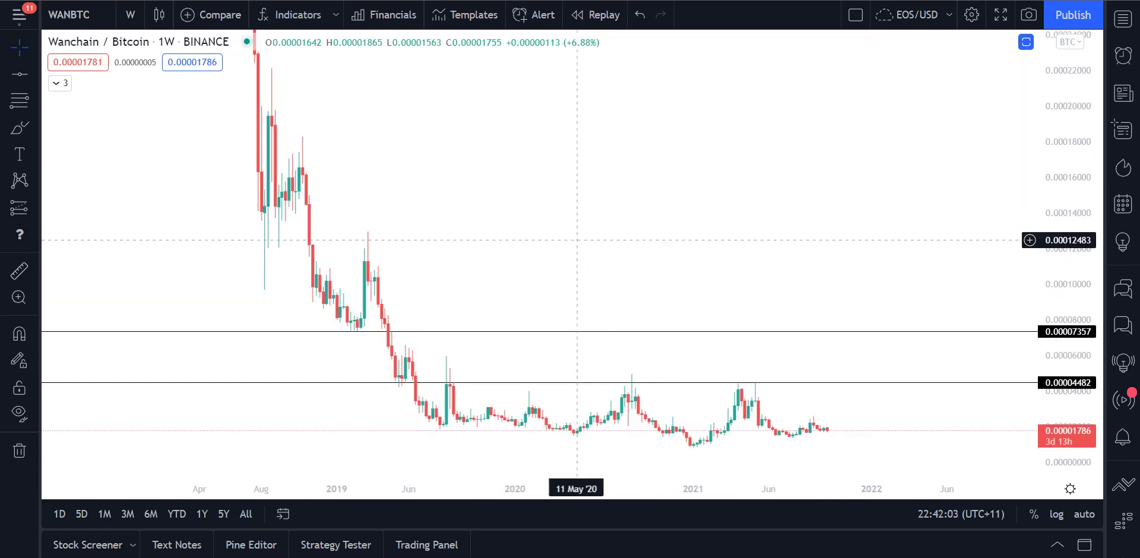
pyautogui.hotkey('alt', 'h')
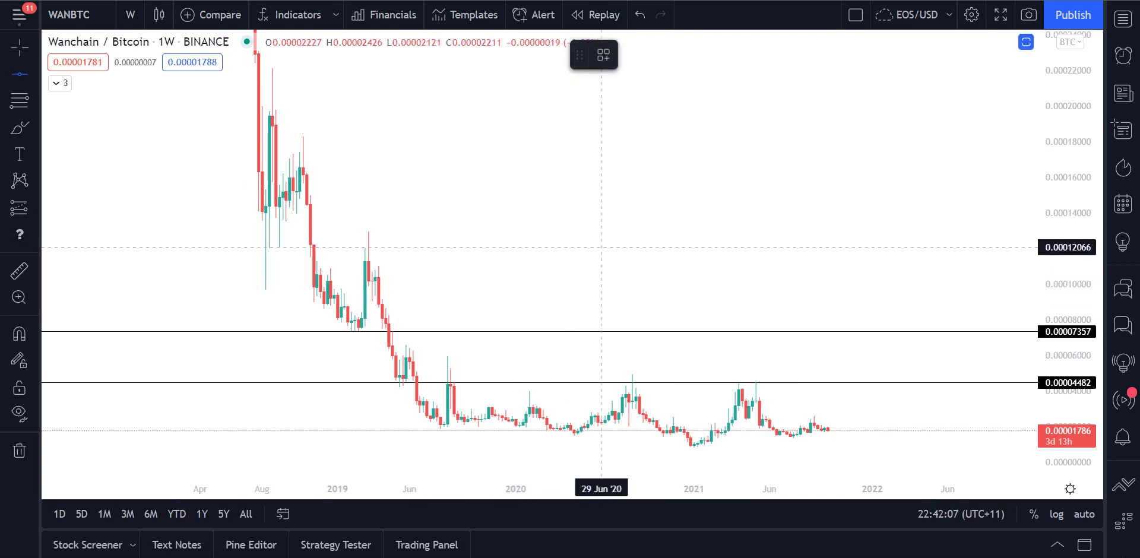
pyautogui.click(601, 247)
pyautogui.moveTo(622, 215); pyautogui.dragTo(616, 140)
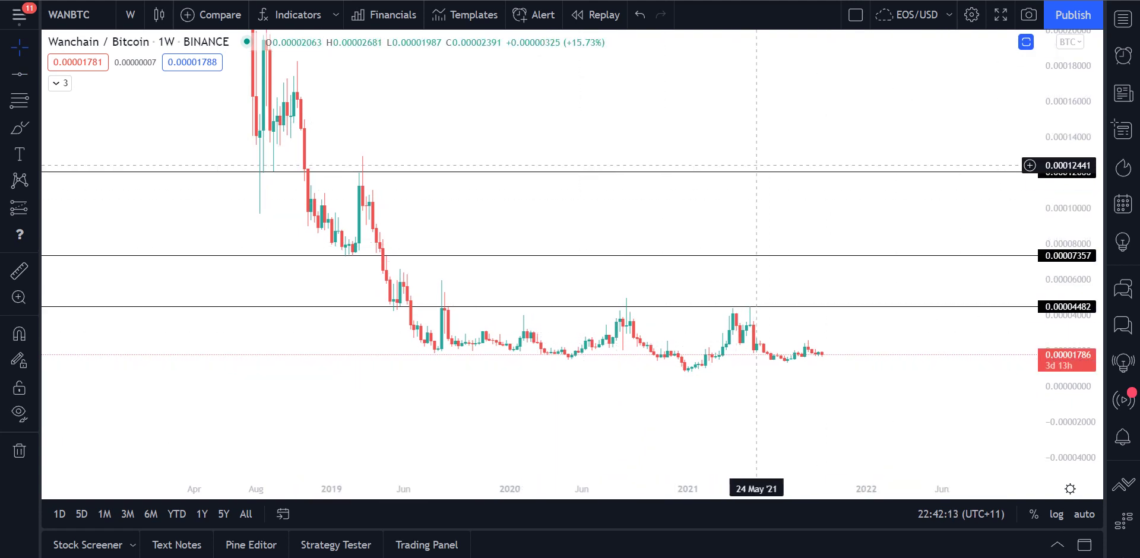
# Step: Place horizontal support lines at about 0.00000814, under the early 2021 low, and at about 0.00001437, under the recent lows
pyautogui.click(20, 74)
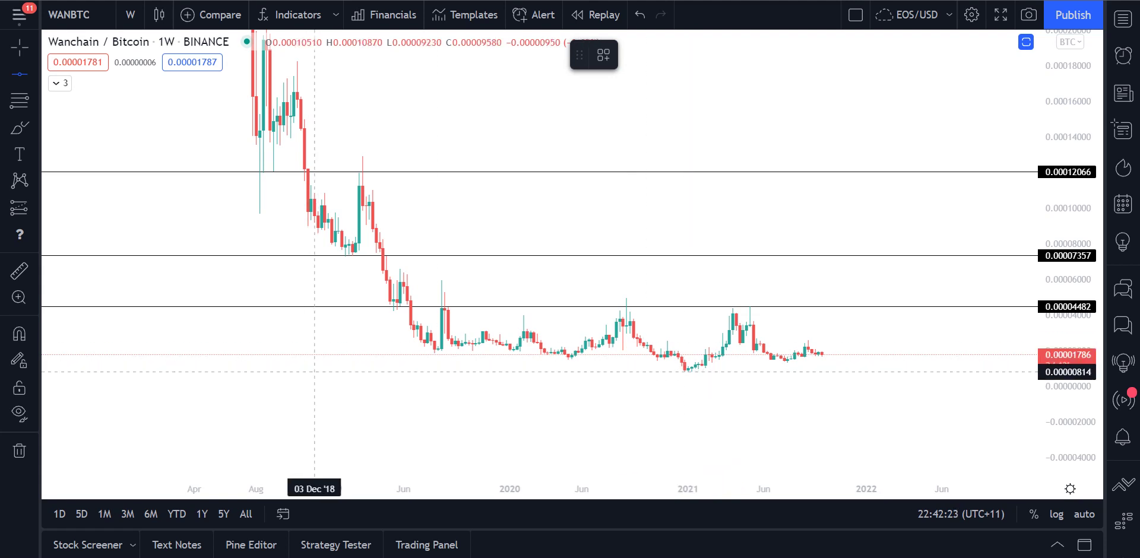
pyautogui.click(314, 372)
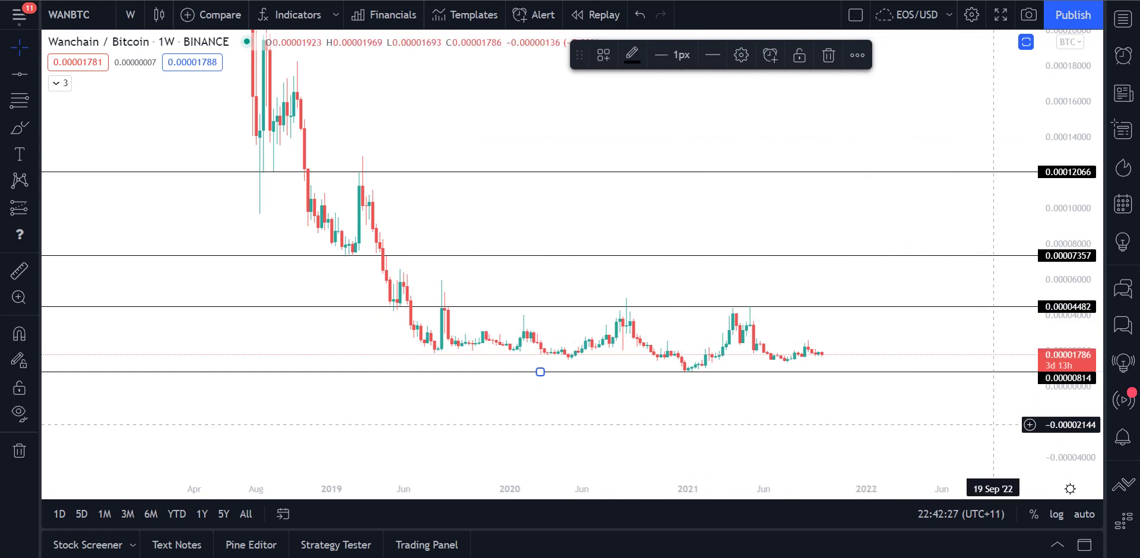
pyautogui.click(1026, 42)
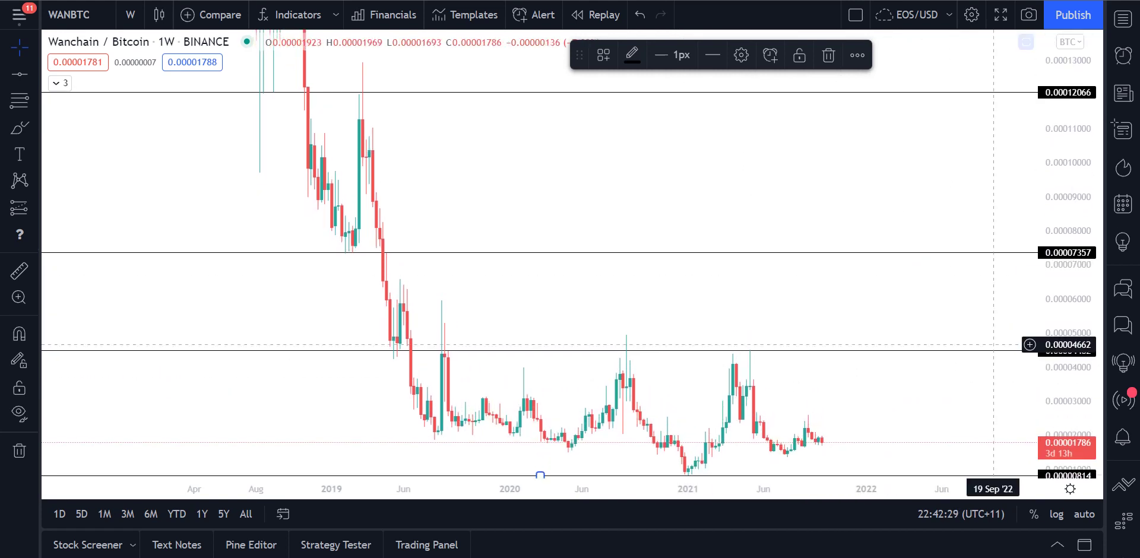
pyautogui.moveTo(923, 460); pyautogui.dragTo(905, 329)
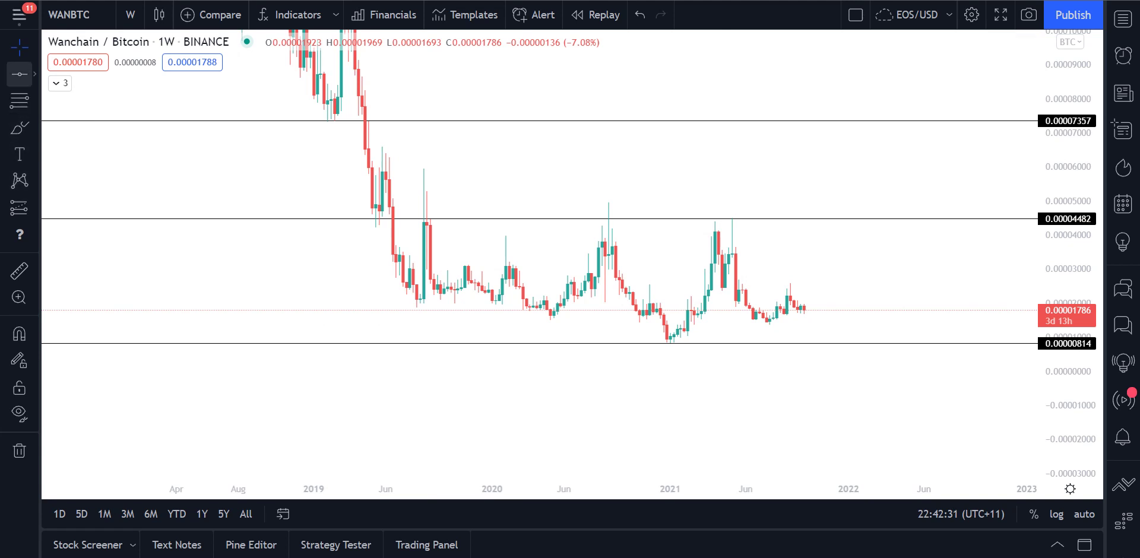
pyautogui.click(20, 74)
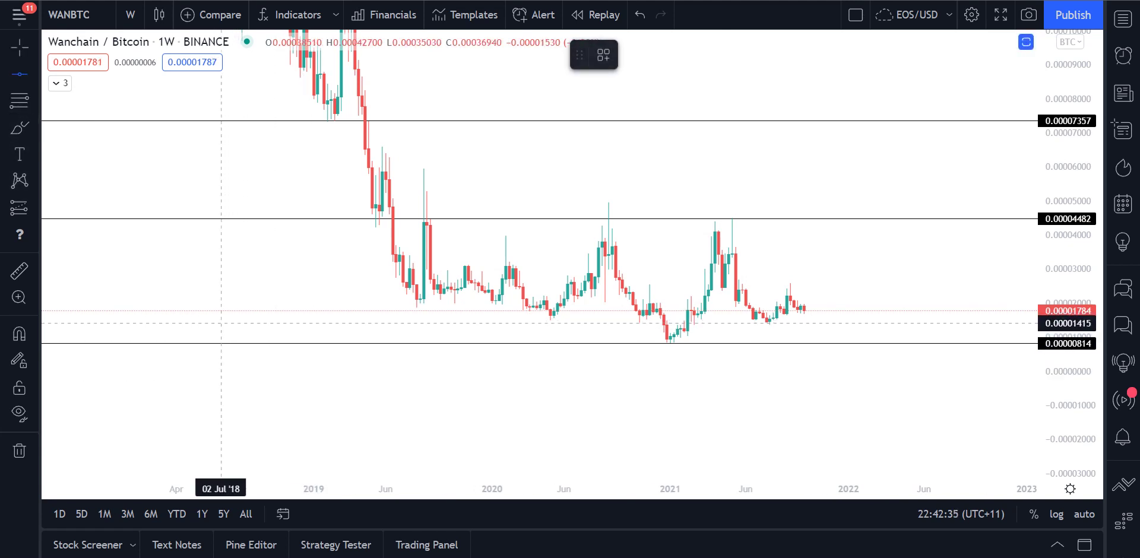
pyautogui.click(540, 322)
# Step: Brush a projected path from the current price, dipping to the 0.00001437 line and climbing to the 0.00012066 line
pyautogui.click(20, 127)
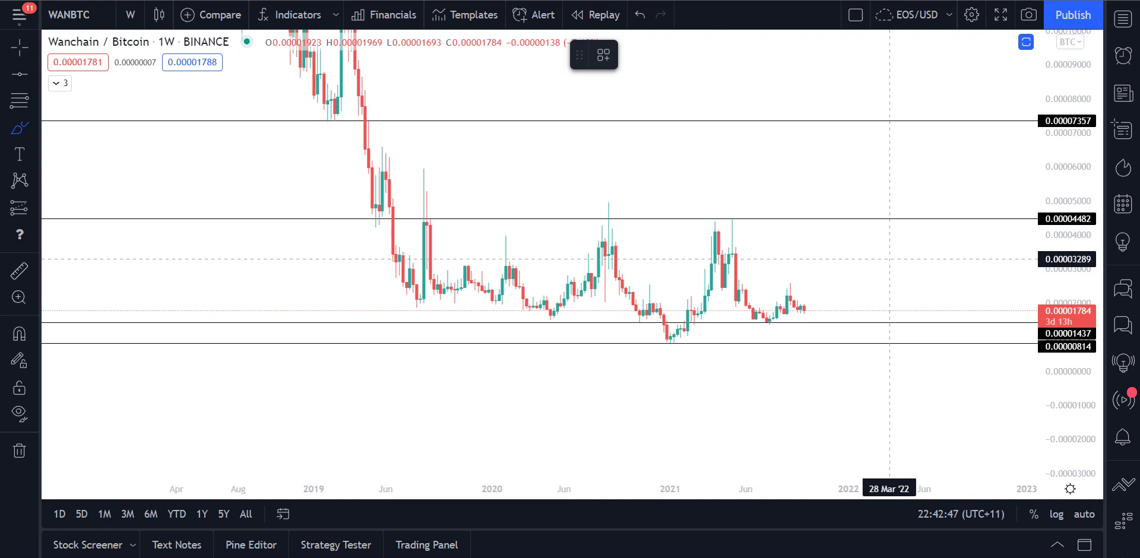
pyautogui.click(803, 307)
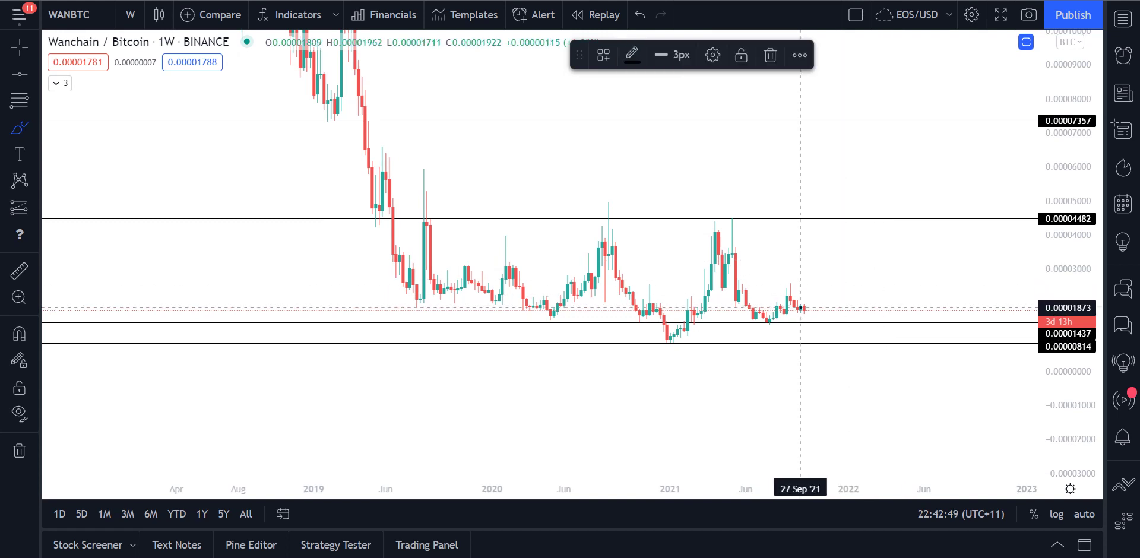
pyautogui.moveTo(804, 307); pyautogui.dragTo(818, 321)
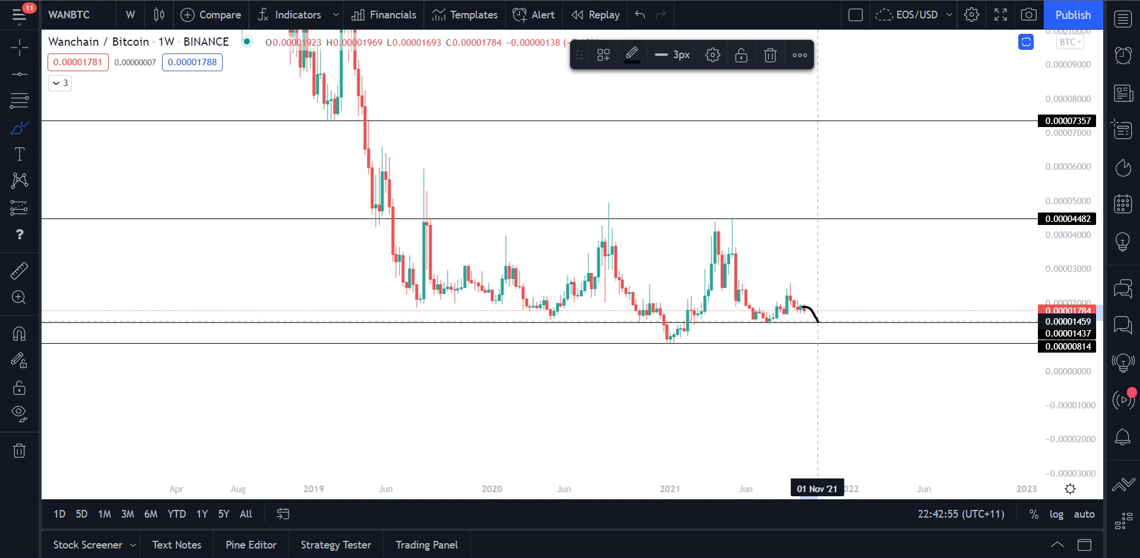
pyautogui.moveTo(818, 322)
pyautogui.mouseDown()
pyautogui.moveTo(832, 322)
pyautogui.moveTo(837, 301)
pyautogui.moveTo(852, 85)
pyautogui.mouseUp()
pyautogui.scroll(-3, 879, 89)
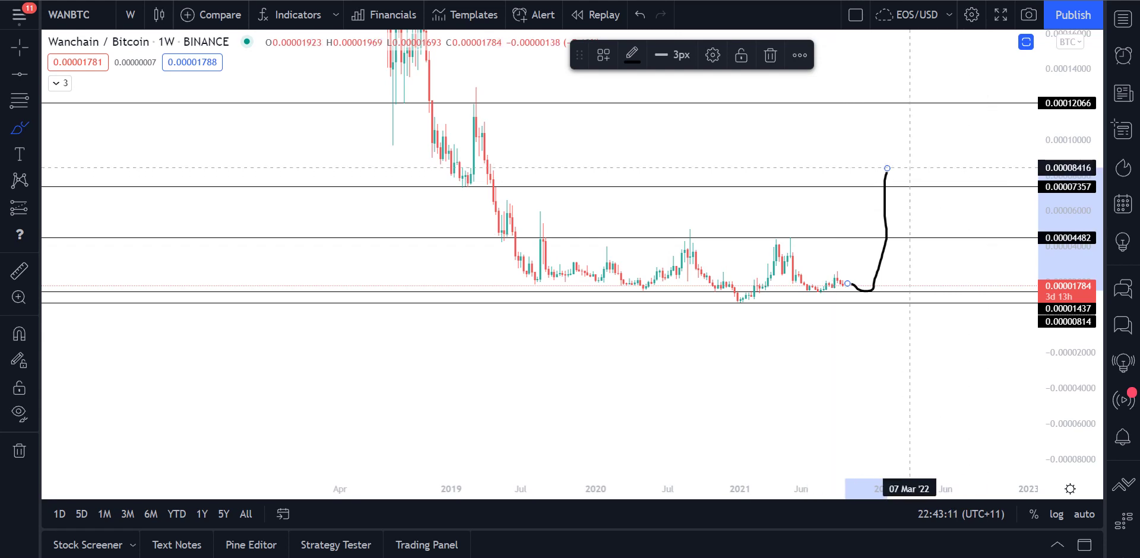
pyautogui.click(887, 173)
pyautogui.moveTo(889, 168); pyautogui.dragTo(918, 101)
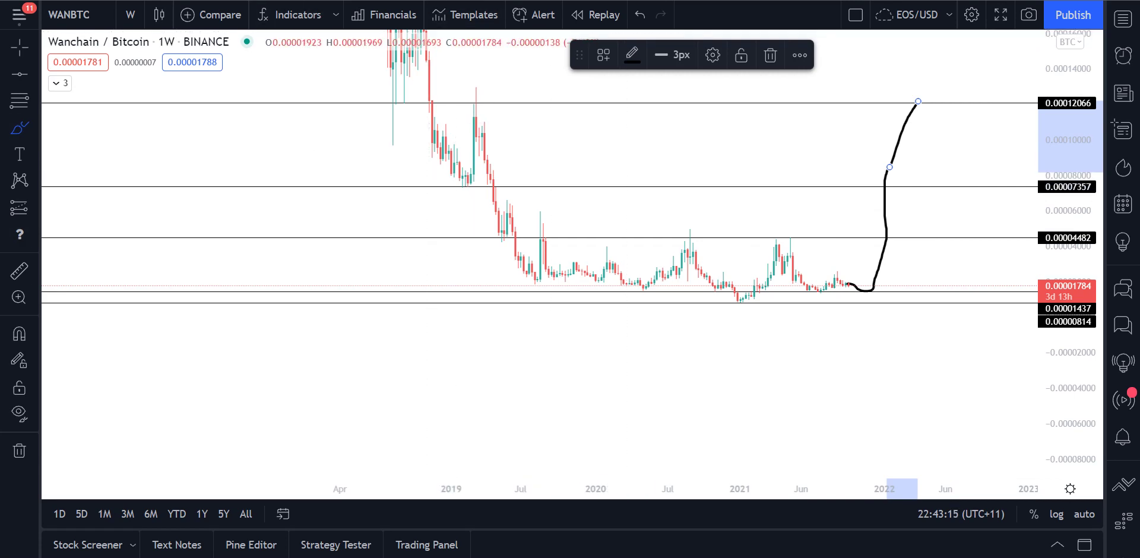
# Step: Compare the weekly Wanchain/US Dollar chart with the weekly ICON/US Dollar chart around their circled spring 2018 peaks
pyautogui.hotkey('ctrl', 'Tab')
pyautogui.hotkey('ctrl', 'Tab')
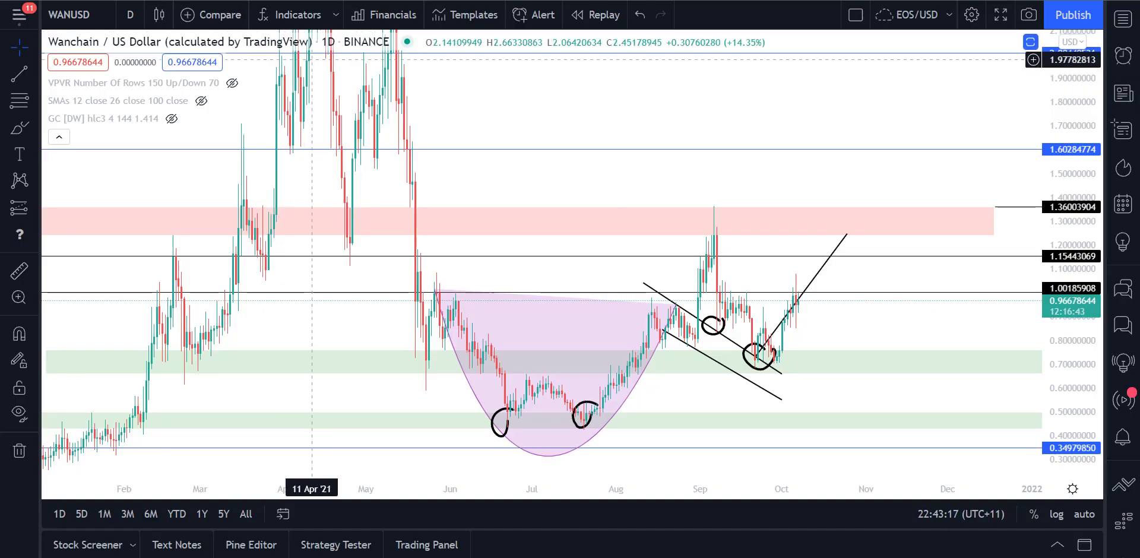
pyautogui.hotkey('ctrl', 'Tab')
pyautogui.hotkey('ctrl', 'Tab')
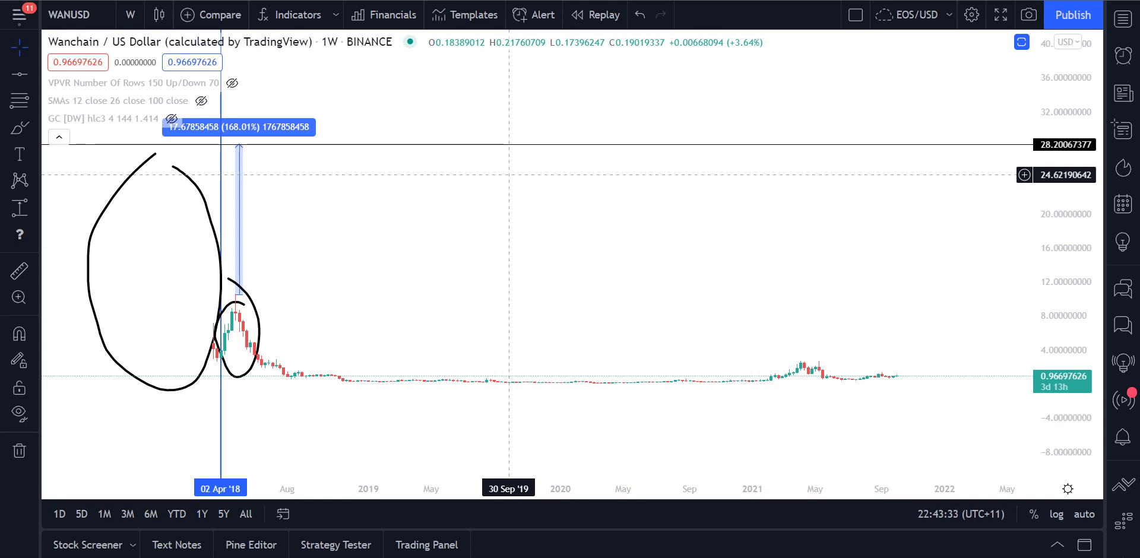
pyautogui.hotkey('ctrl', 'Tab')
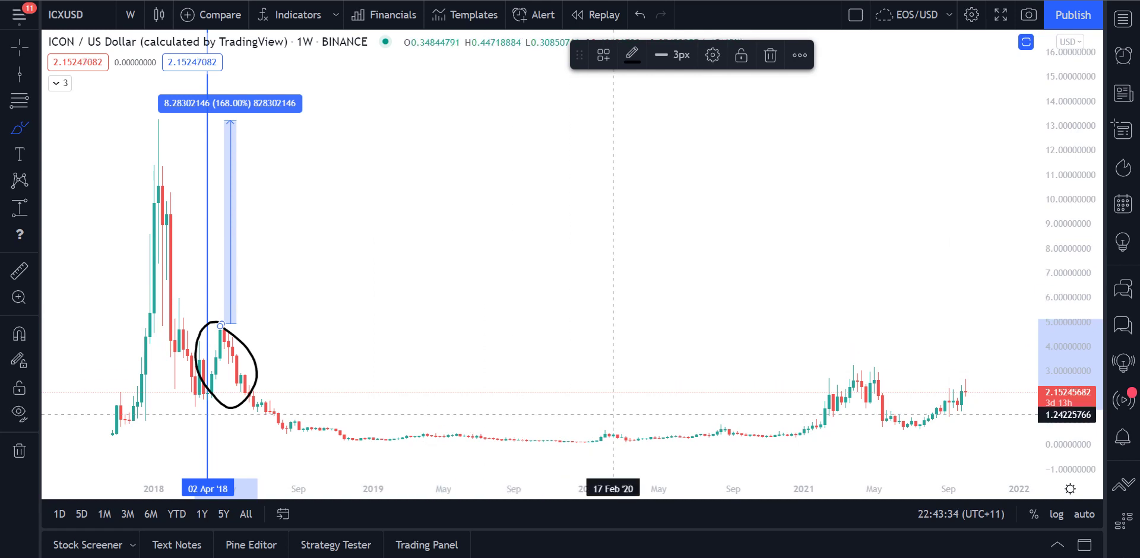
pyautogui.hotkey('ctrl', 'Tab')
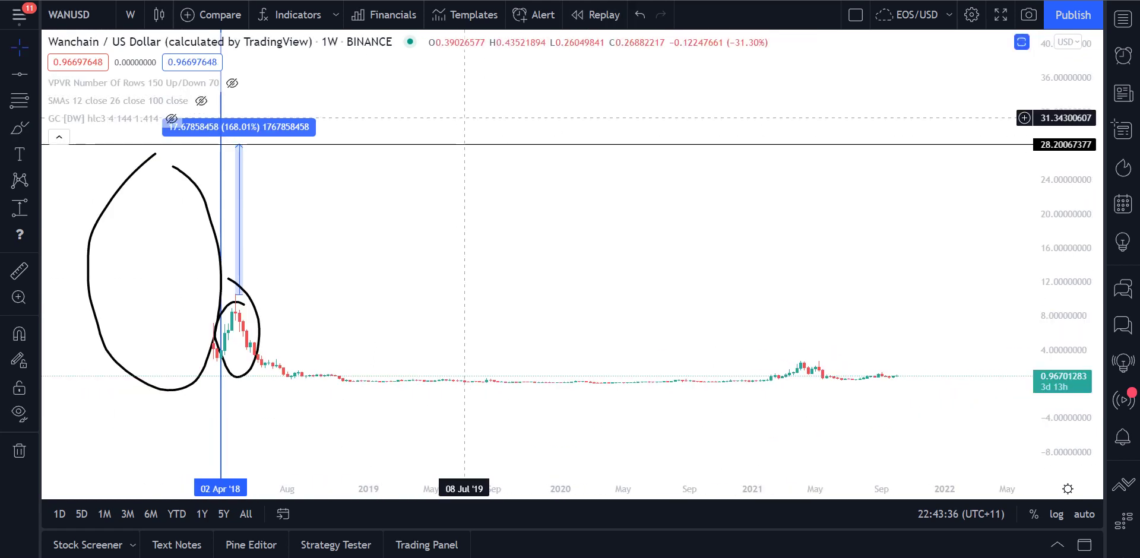
pyautogui.hotkey('ctrl', 'Tab')
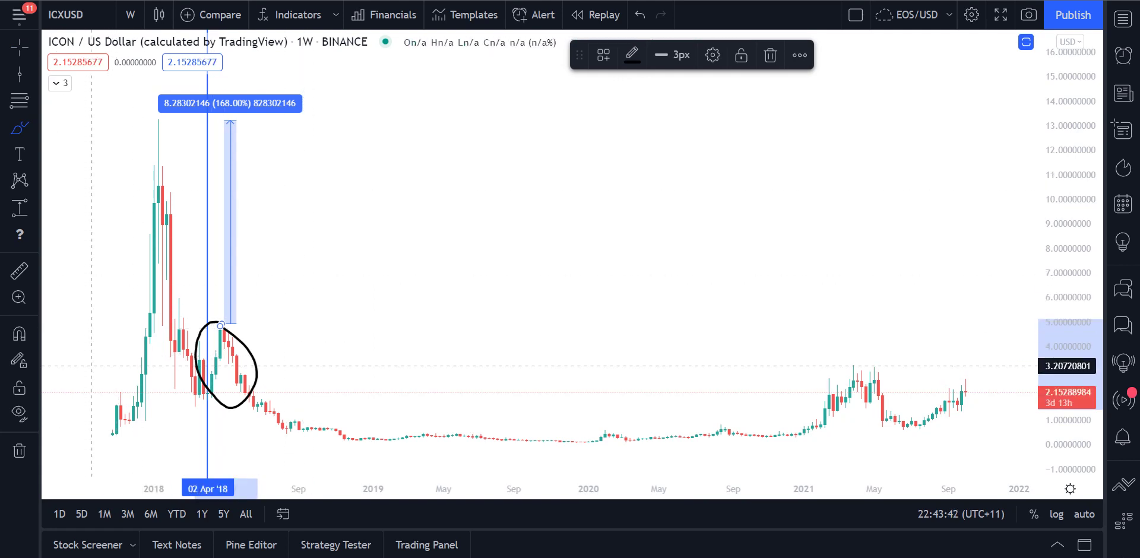
pyautogui.hotkey('ctrl', 'Tab')
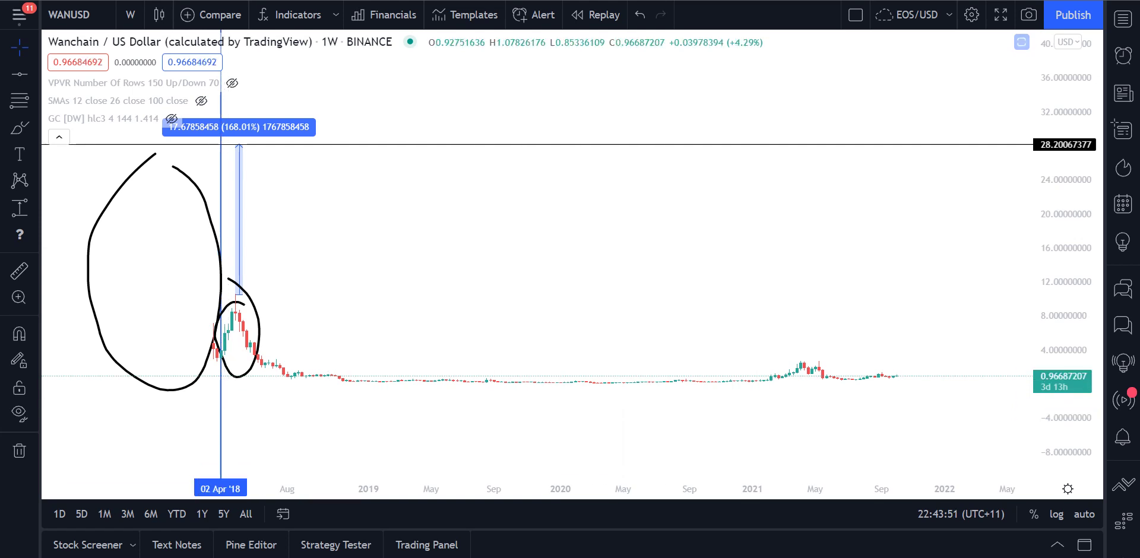
pyautogui.hotkey('ctrl', 'Tab')
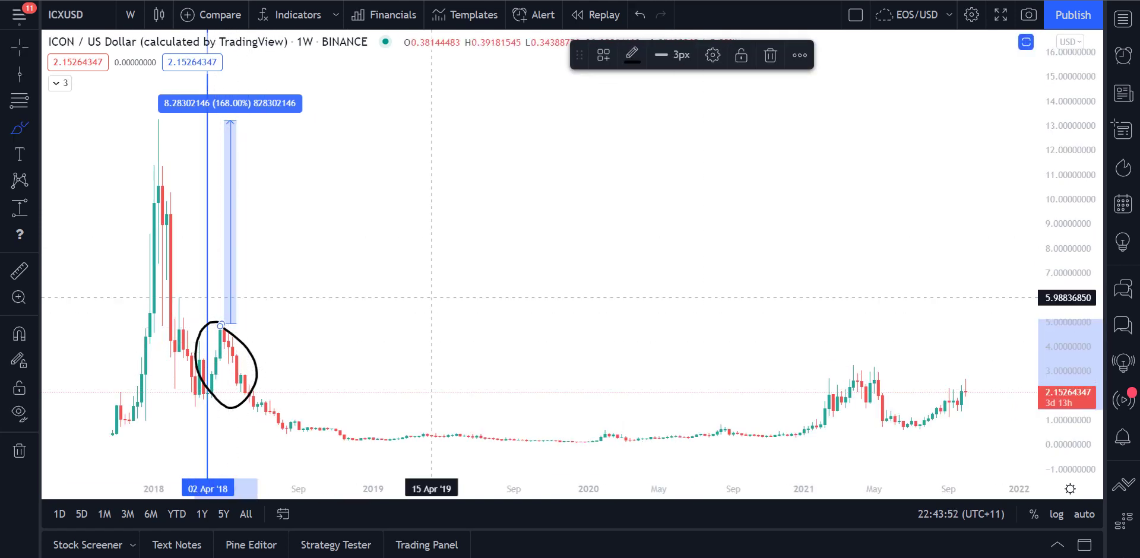
pyautogui.hotkey('ctrl', 'Tab')
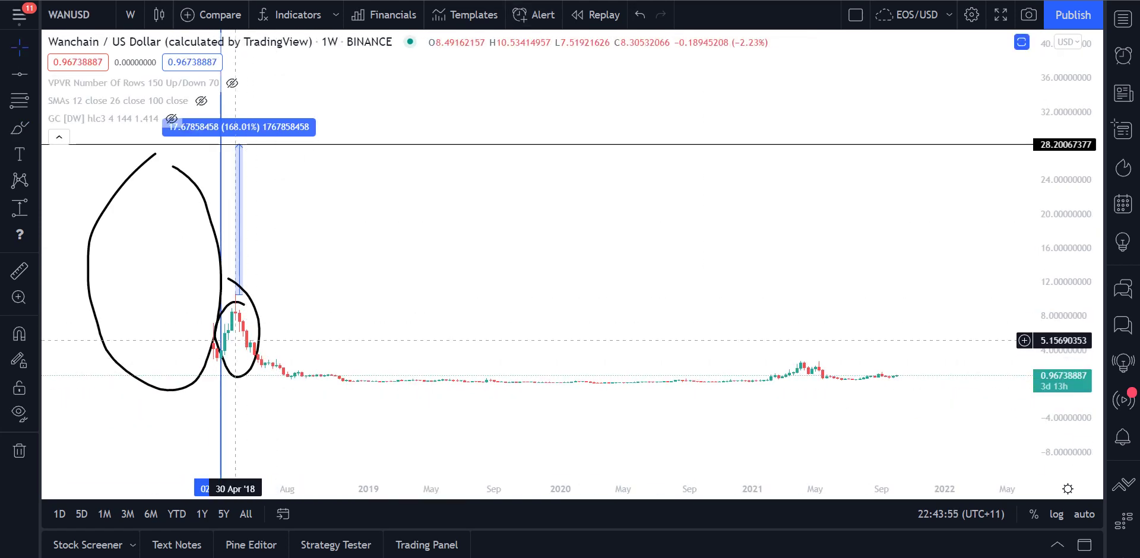